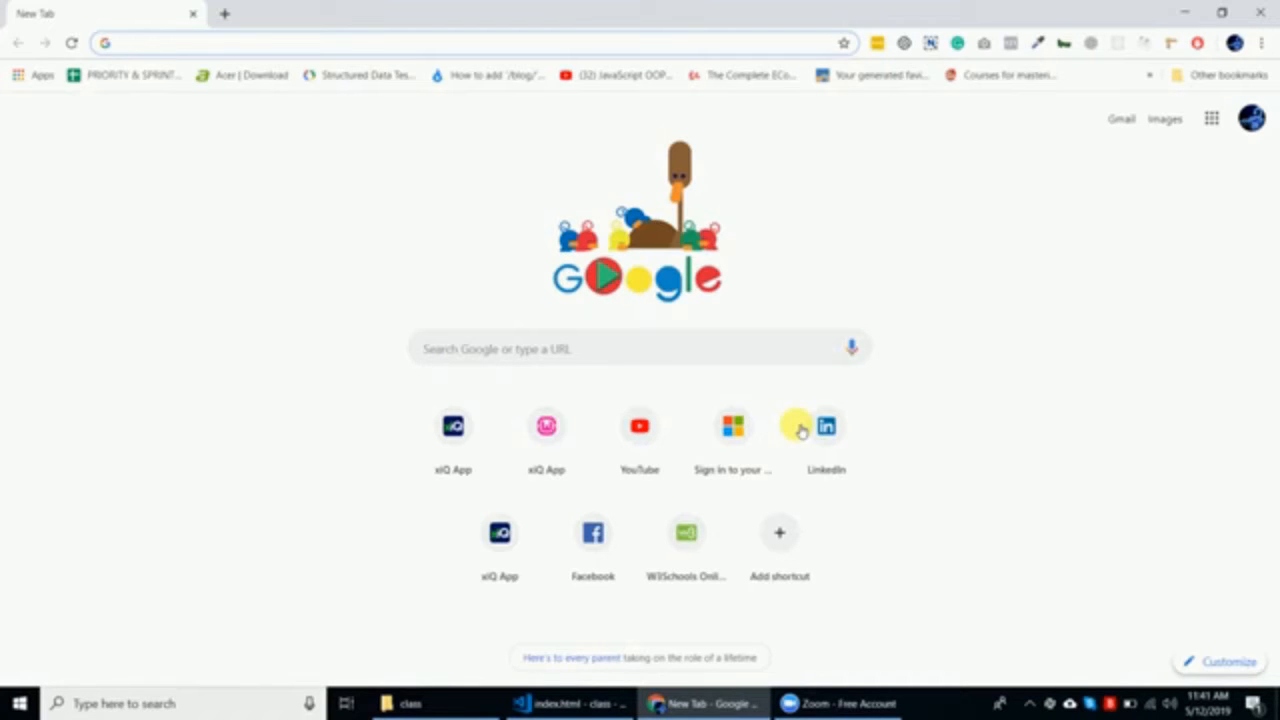
Go to wordpress.com and start the setup of a new website.
{"action": "type", "text": "wordpress"}
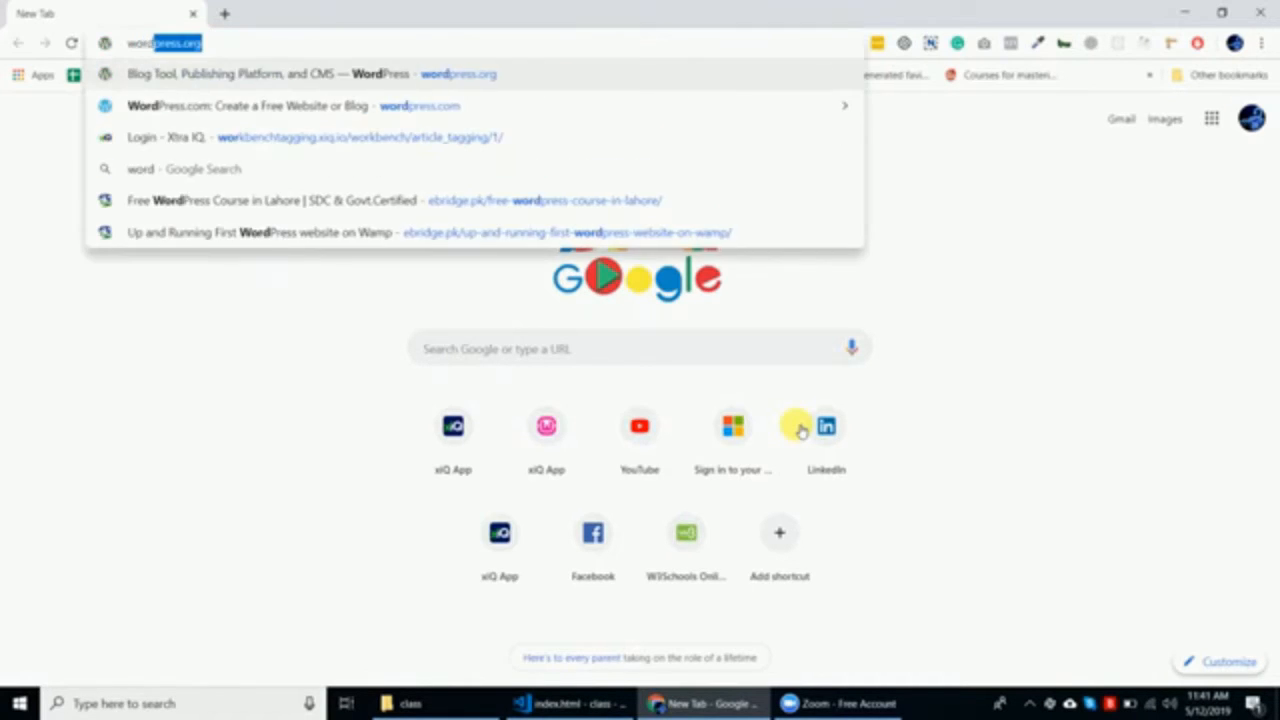
{"action": "type", "text": ".com"}
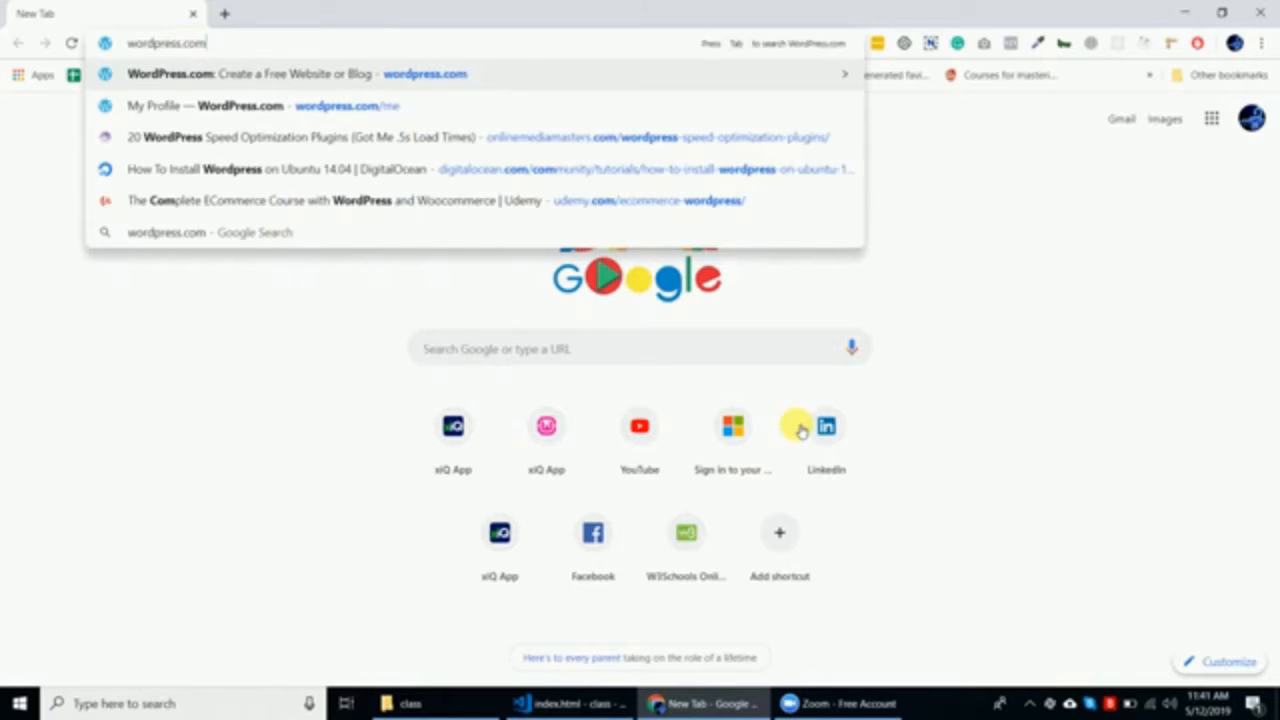
{"action": "key", "text": "Return"}
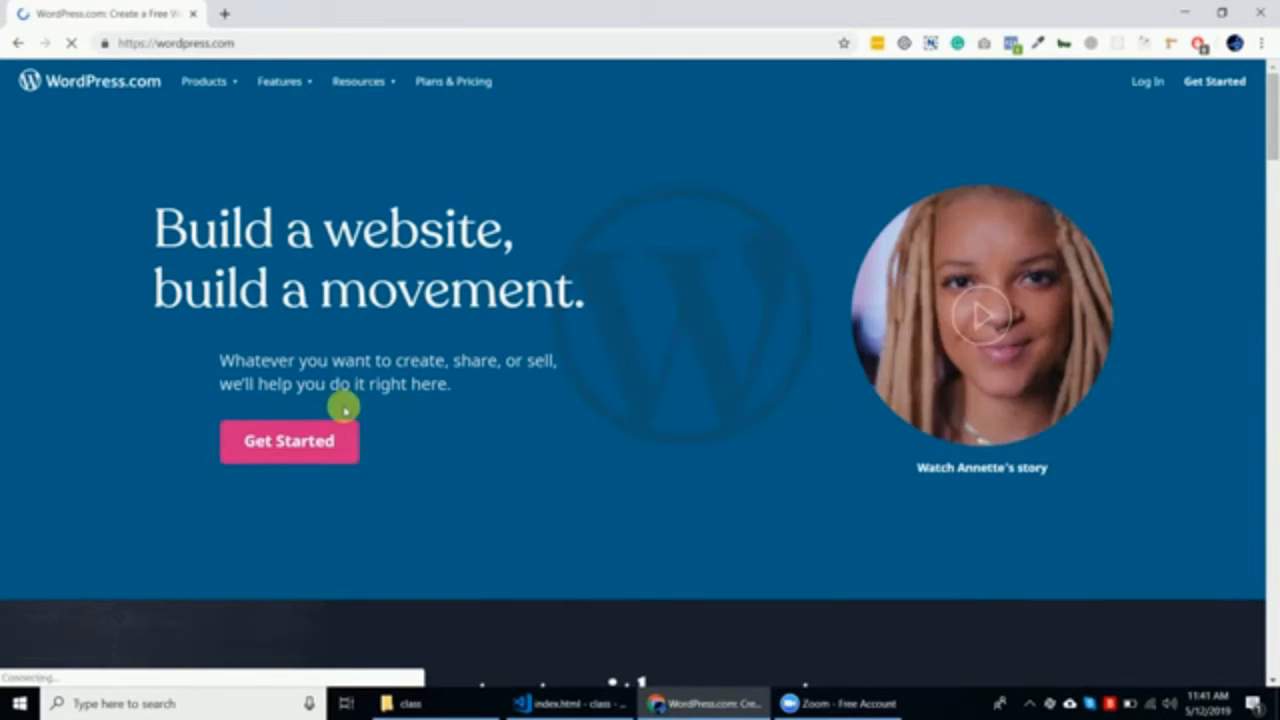
{"action": "left_click", "coordinate": [303, 445]}
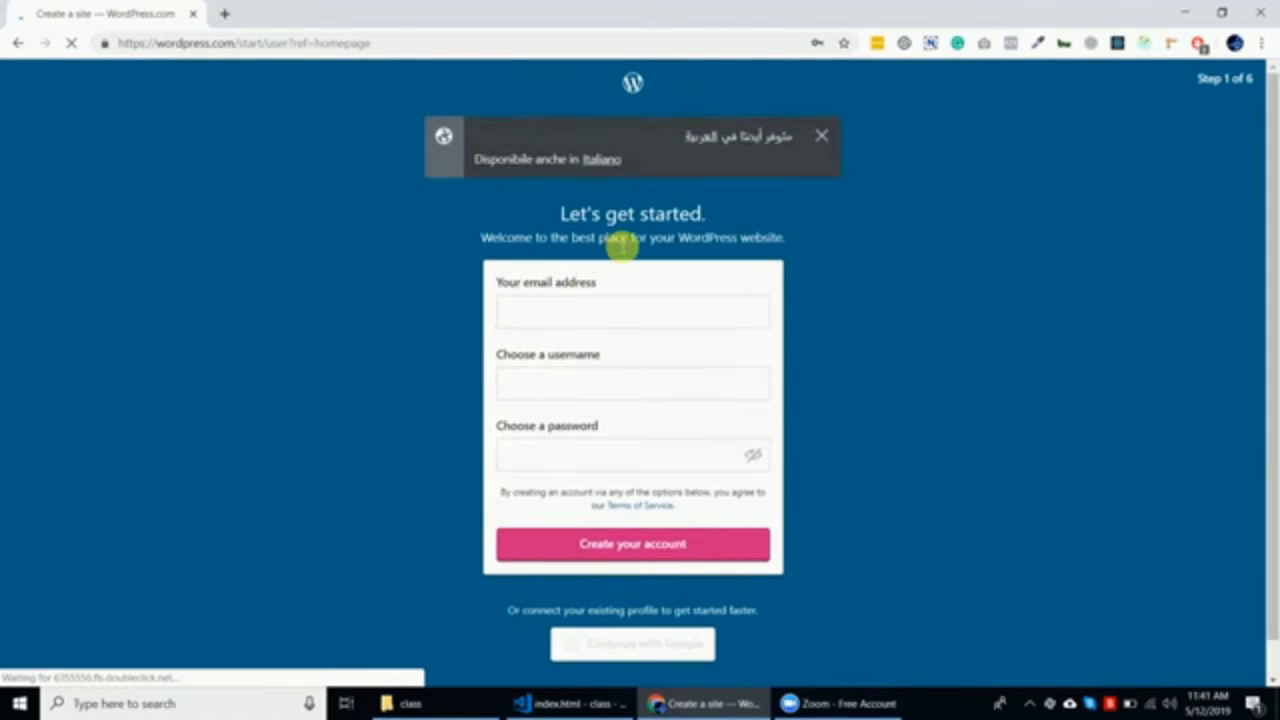
Dismiss the language suggestion and sign up with Google using the second listed account.
{"action": "left_click", "coordinate": [826, 133]}
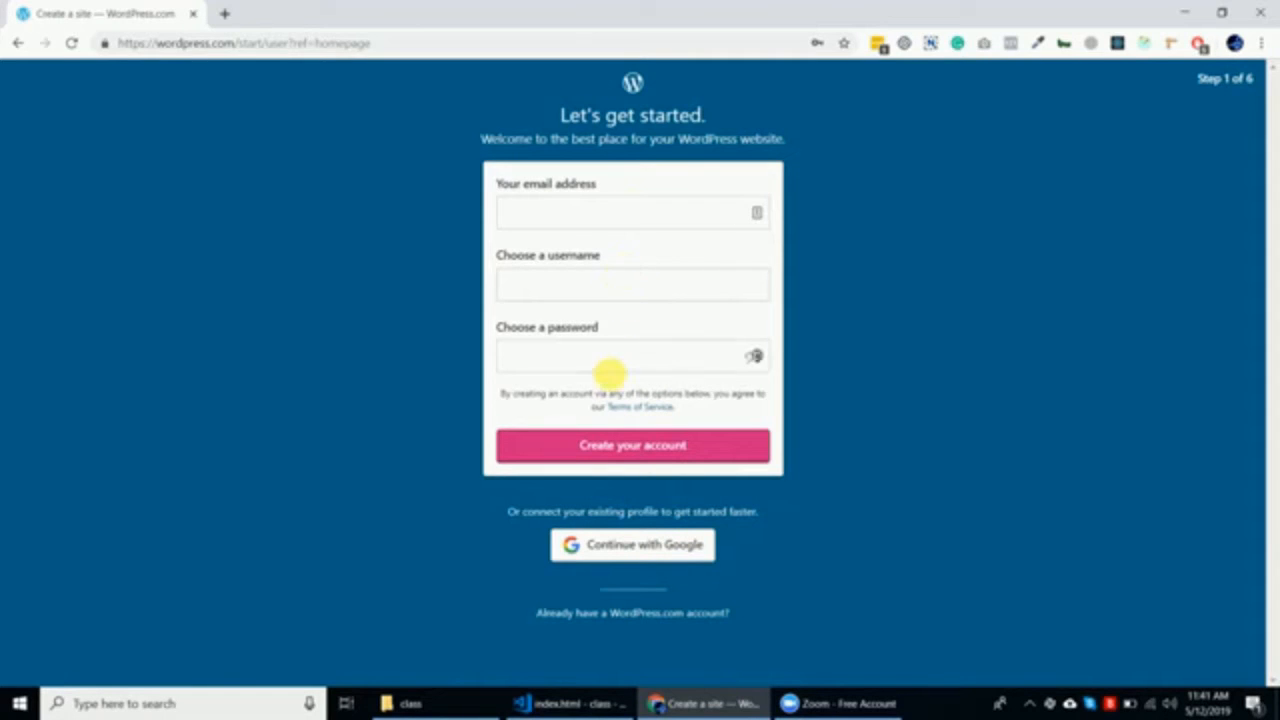
{"action": "left_click", "coordinate": [647, 545]}
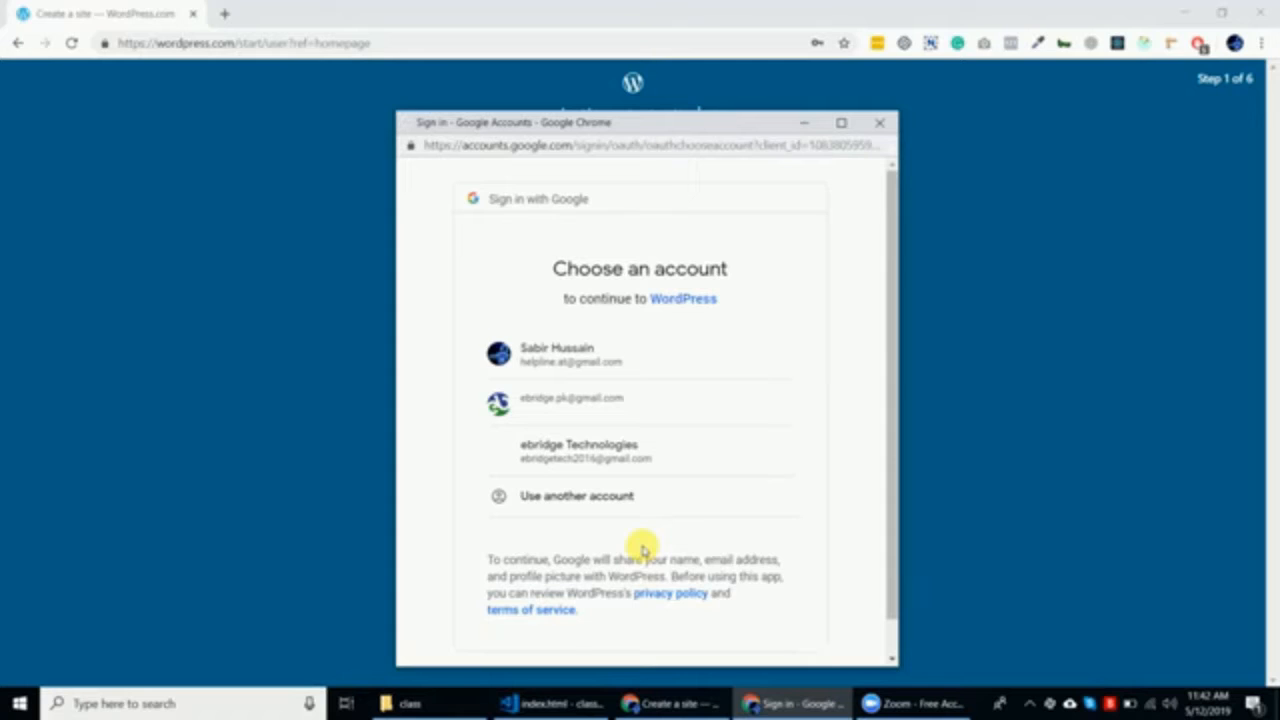
{"action": "left_click", "coordinate": [578, 405]}
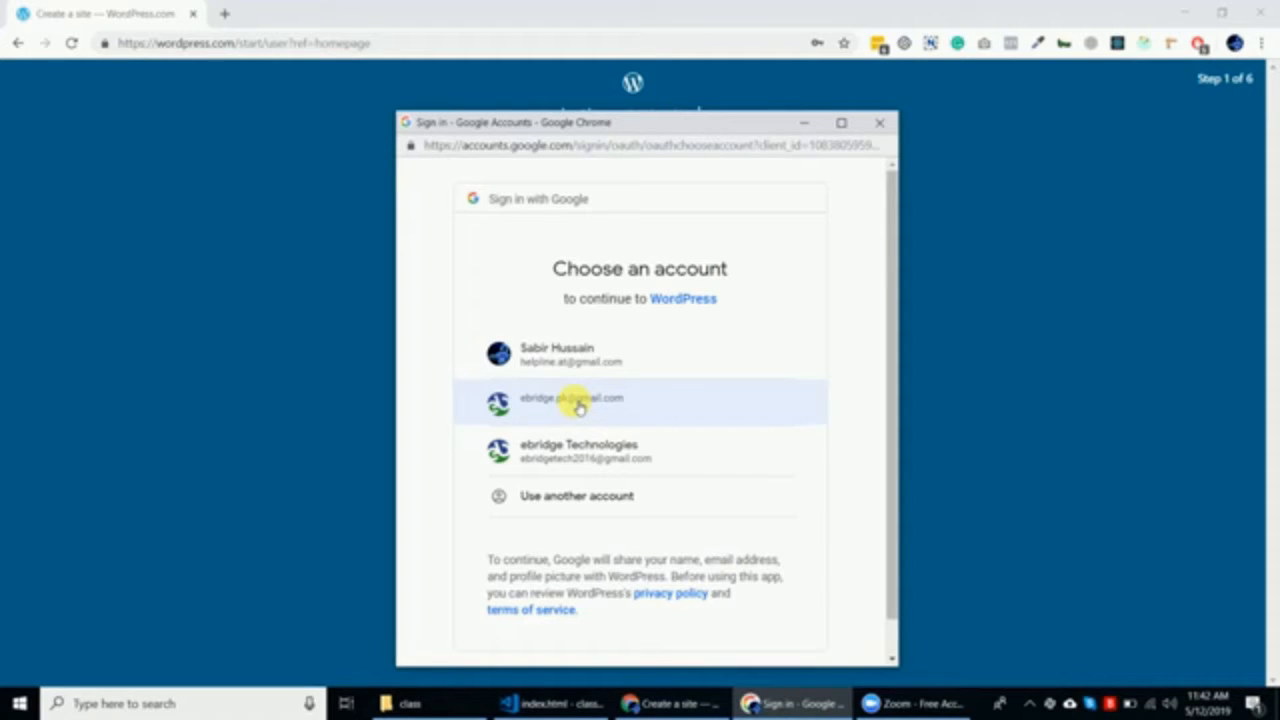
{"action": "left_click", "coordinate": [577, 404]}
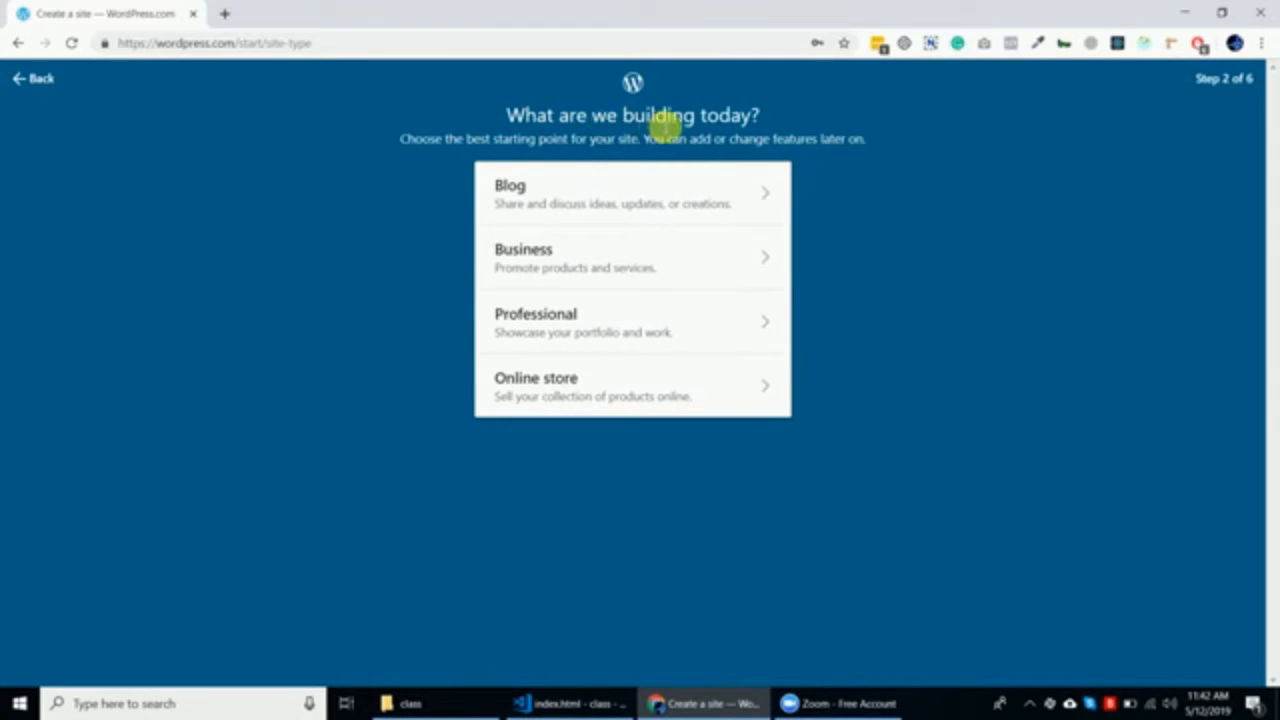
Choose Blog as the type of site and Education as its topic.
{"action": "left_click", "coordinate": [660, 203]}
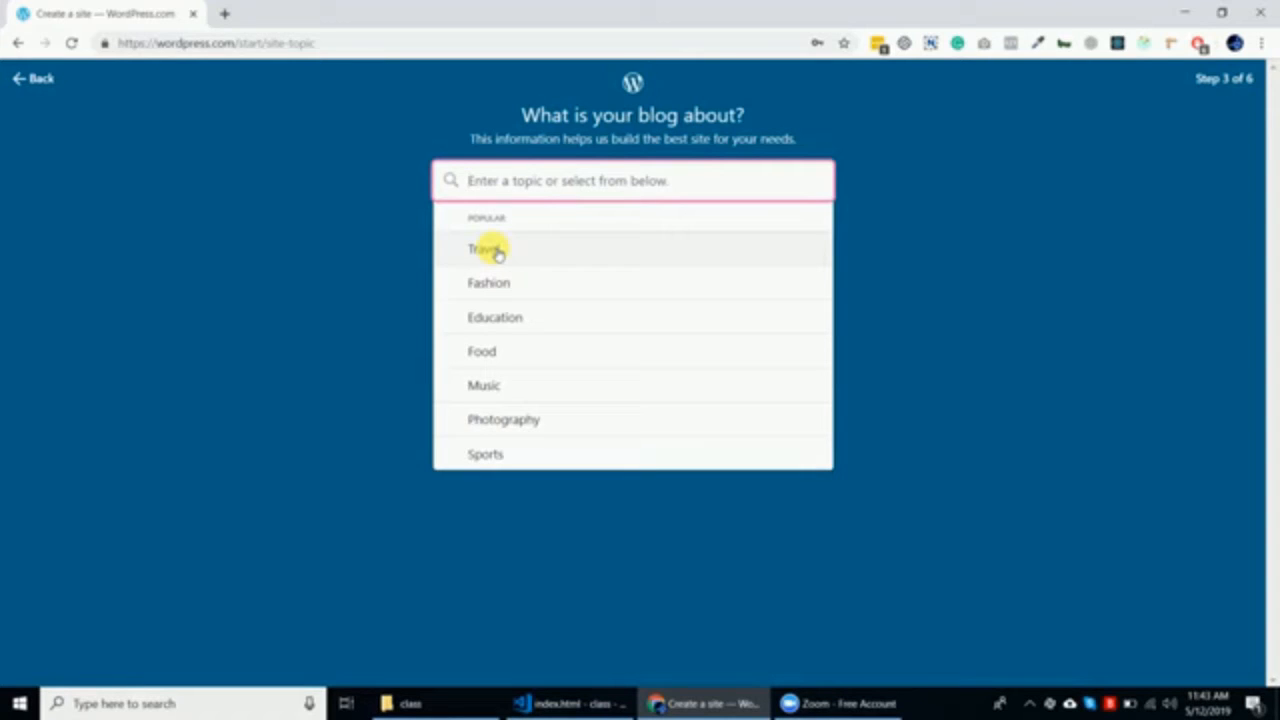
{"action": "left_click", "coordinate": [504, 320]}
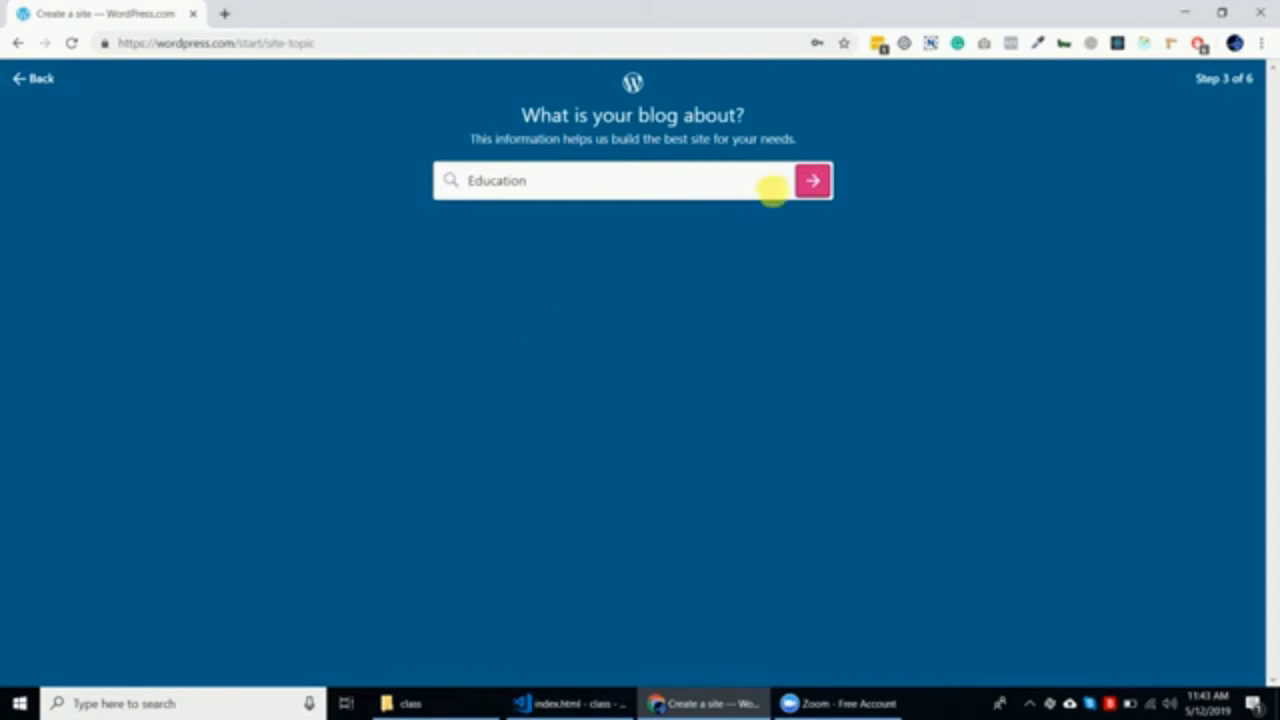
{"action": "left_click", "coordinate": [812, 182]}
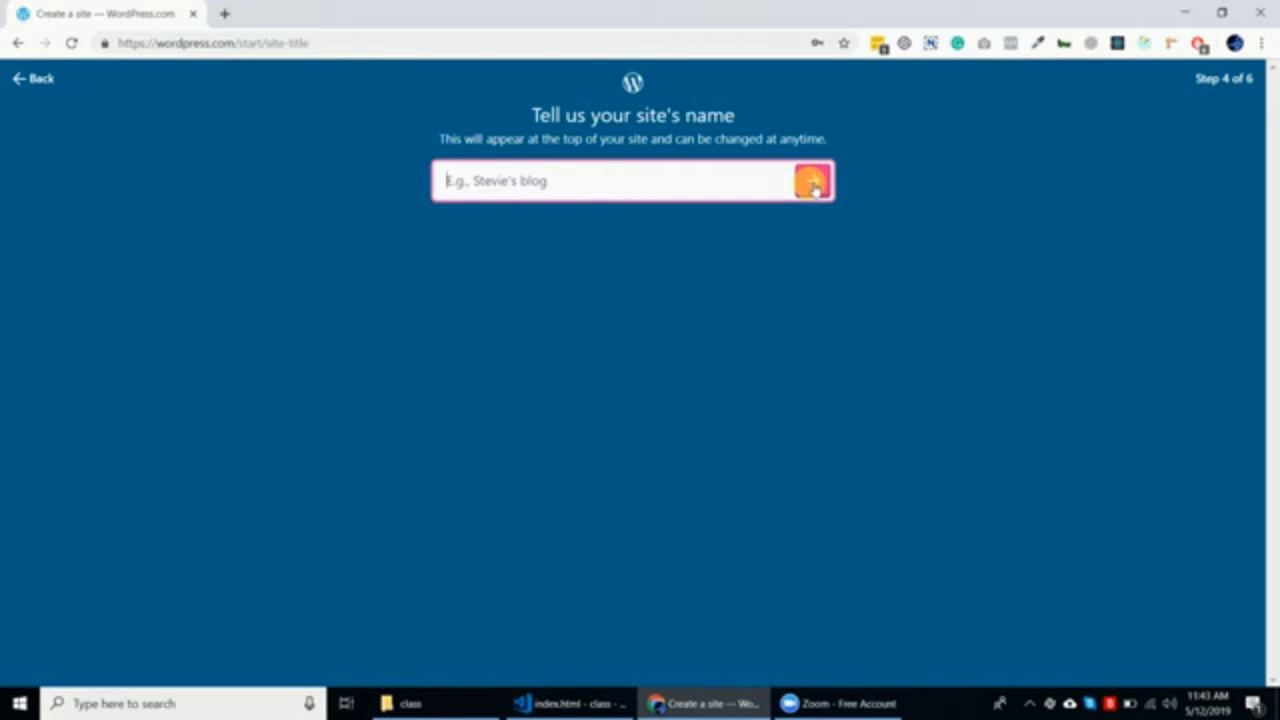
Name the site wordpressclass and continue to the site address stage.
{"action": "type", "text": "Wor"}
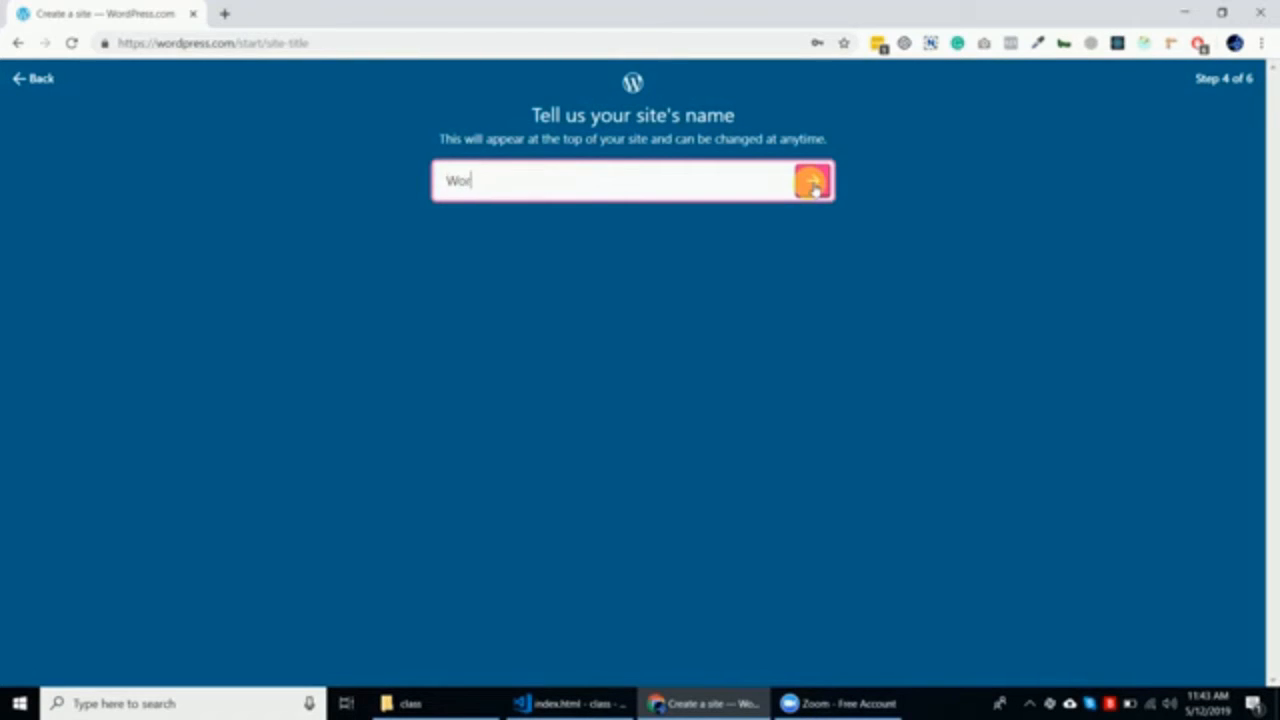
{"action": "type", "text": "dPress"}
{"action": "key", "text": "BackSpace"}
{"action": "key", "text": "BackSpace"}
{"action": "key", "text": "BackSpace"}
{"action": "key", "text": "BackSpace"}
{"action": "key", "text": "BackSpace"}
{"action": "key", "text": "BackSpace"}
{"action": "key", "text": "BackSpace"}
{"action": "key", "text": "BackSpace"}
{"action": "key", "text": "BackSpace"}
{"action": "type", "text": "wordpressclass"}
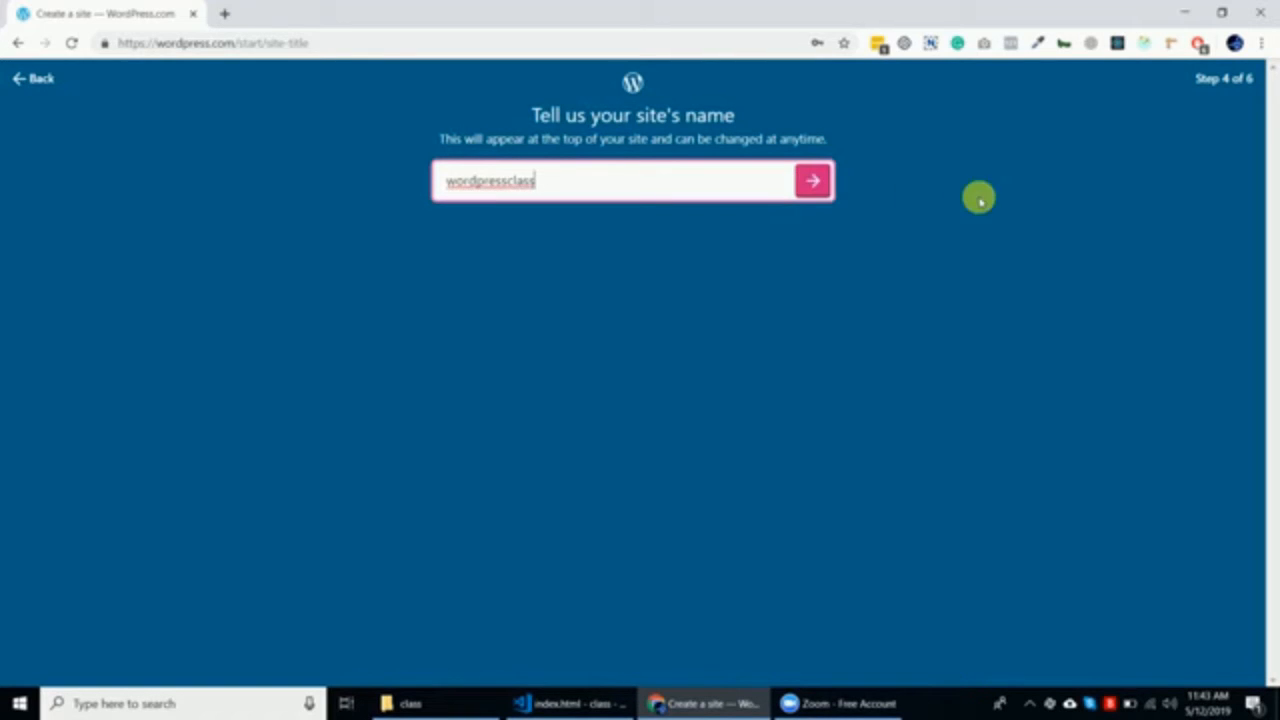
{"action": "left_click", "coordinate": [814, 180]}
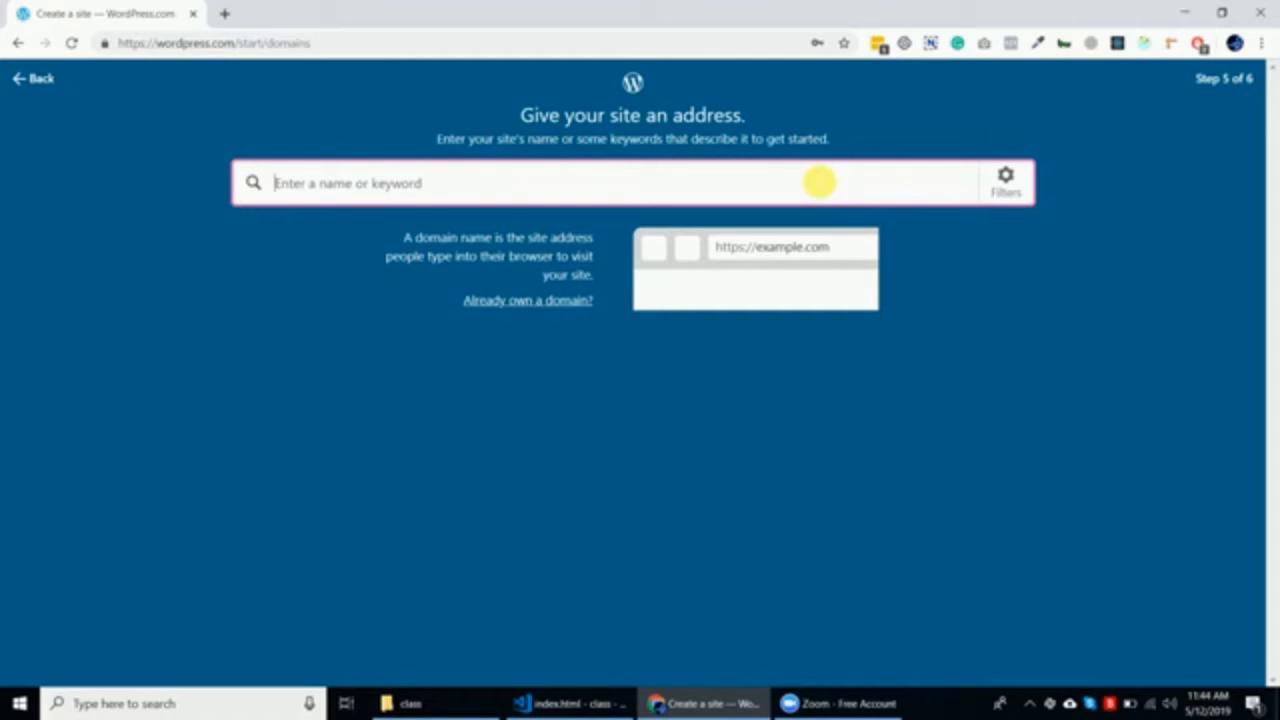
Search the site addresses for wordpressclass and review the suggested domains and their prices.
{"action": "type", "text": "wor"}
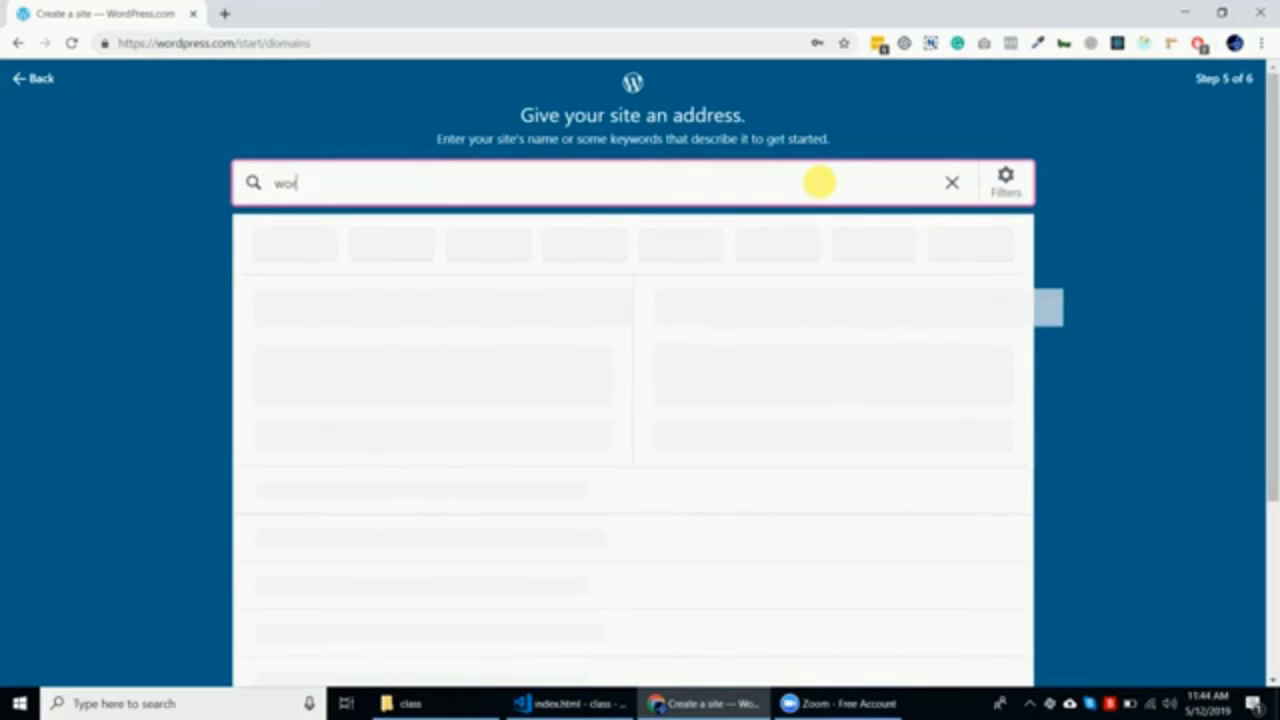
{"action": "type", "text": "dpressclass"}
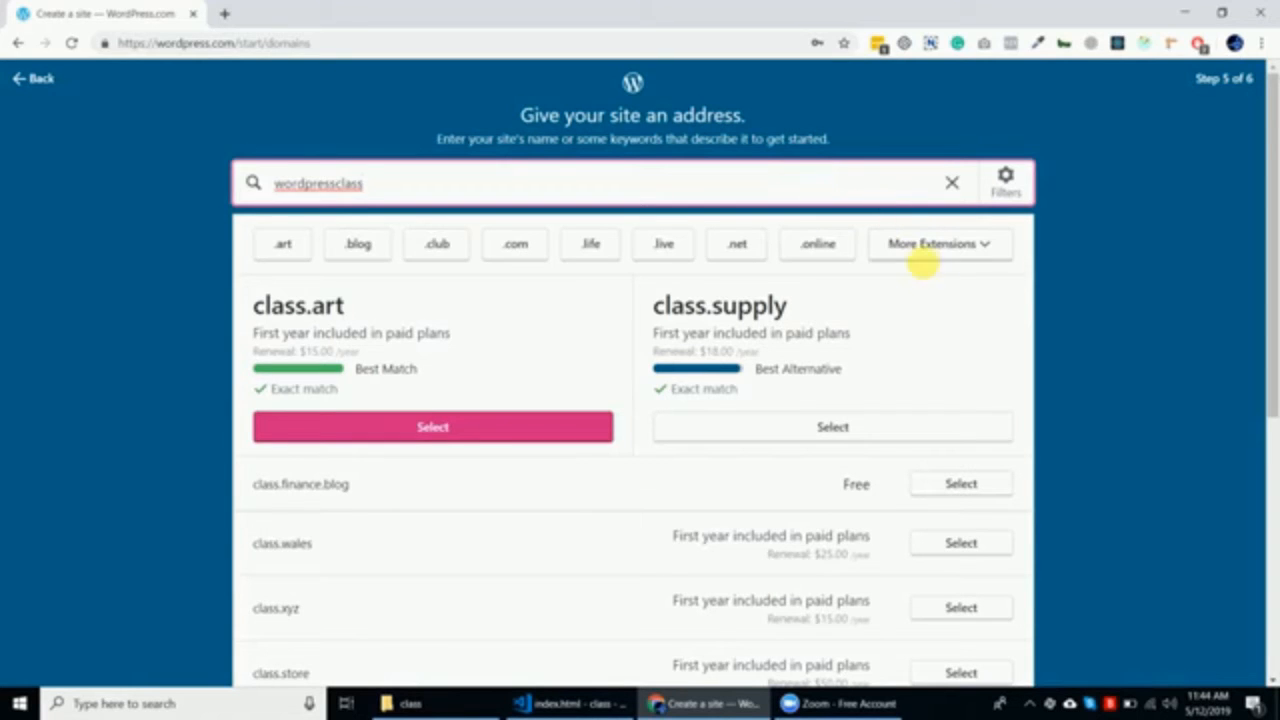
{"action": "scroll", "coordinate": [988, 357], "scroll_direction": "down", "scroll_amount": 1}
{"action": "scroll", "coordinate": [988, 357], "scroll_direction": "down", "scroll_amount": 2}
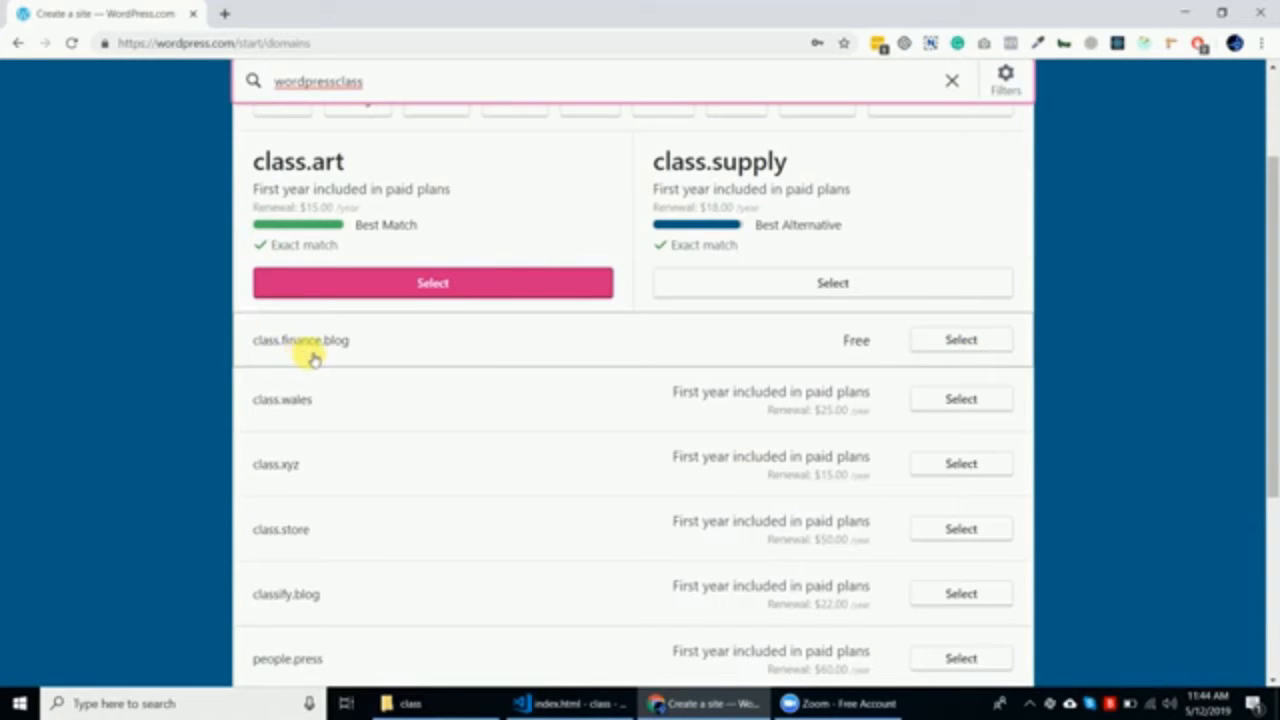
{"action": "scroll", "coordinate": [380, 457], "scroll_direction": "down", "scroll_amount": 3}
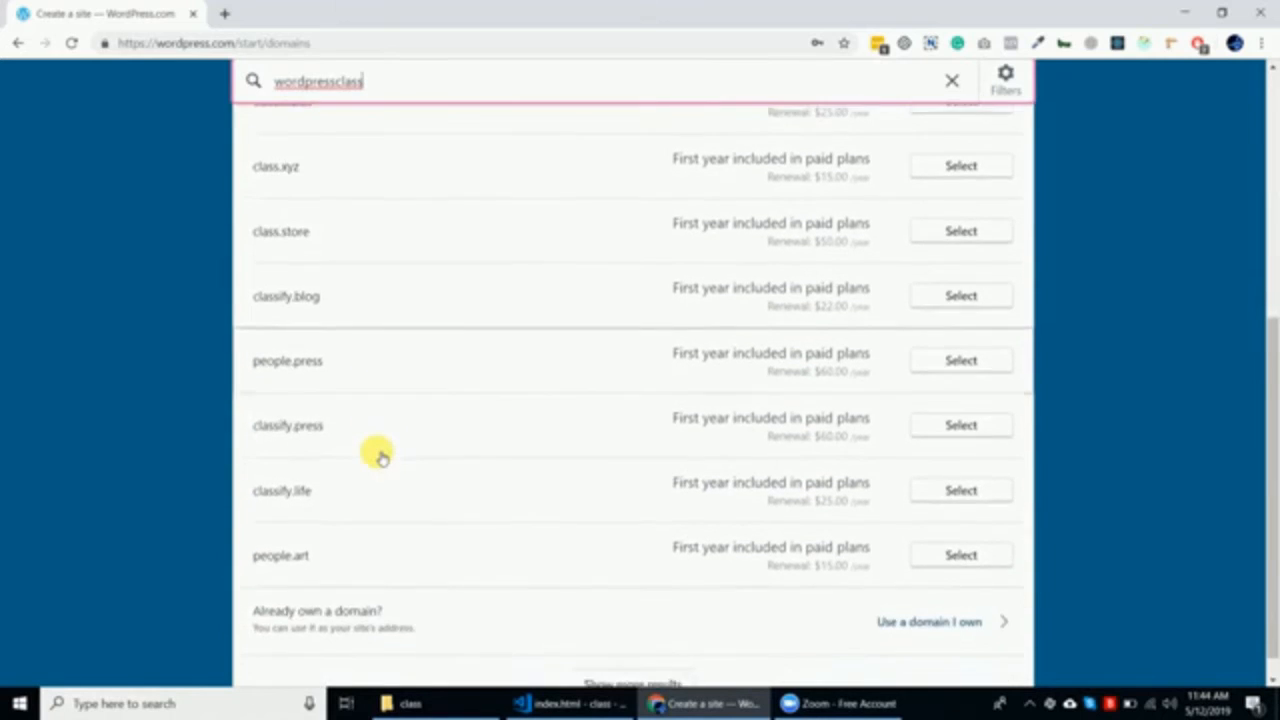
{"action": "scroll", "coordinate": [375, 452], "scroll_direction": "up", "scroll_amount": 3}
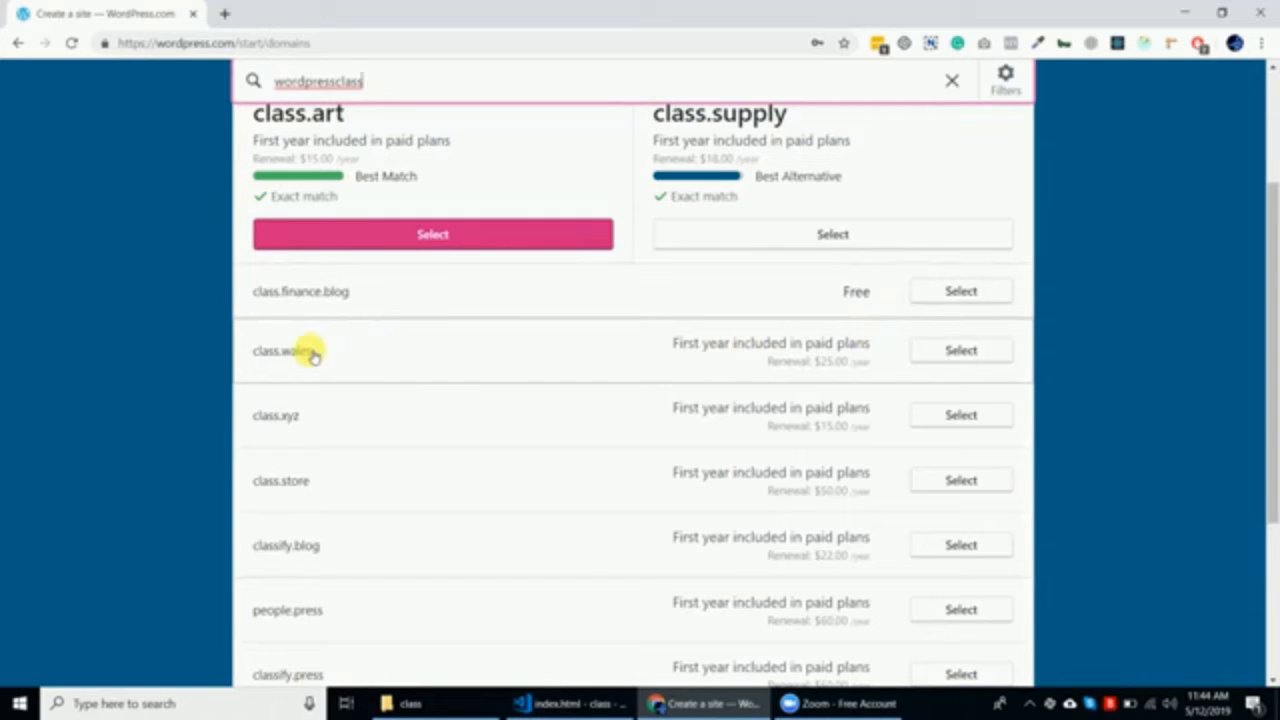
{"action": "scroll", "coordinate": [366, 463], "scroll_direction": "down", "scroll_amount": 3}
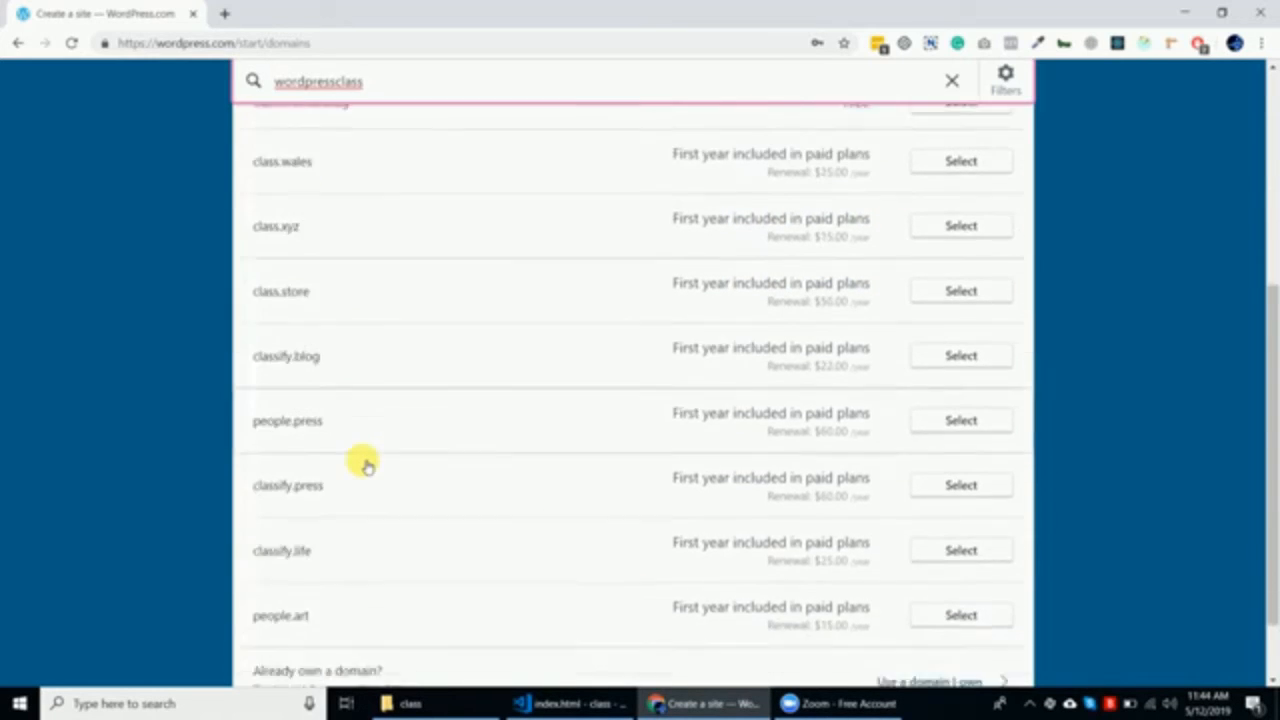
{"action": "scroll", "coordinate": [364, 461], "scroll_direction": "up", "scroll_amount": 5}
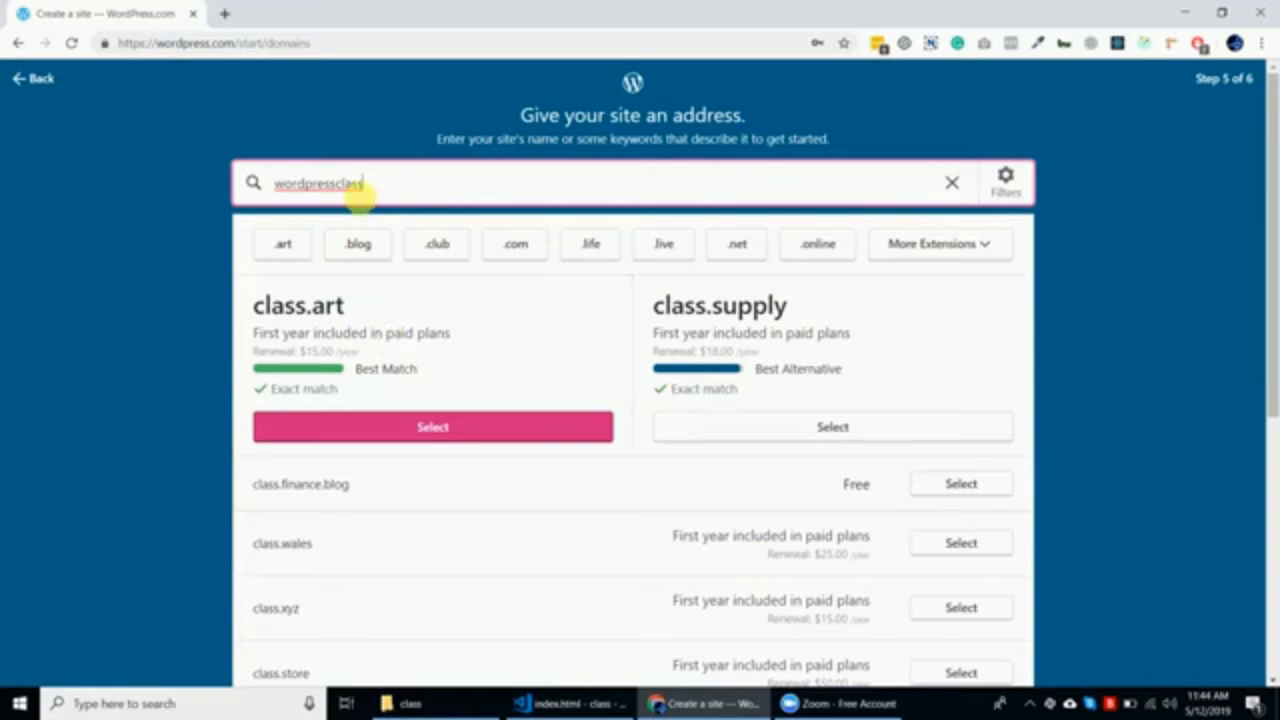
Replace the site address search keyword with wpclass.
{"action": "left_click_drag", "start_coordinate": [363, 185], "coordinate": [275, 186]}
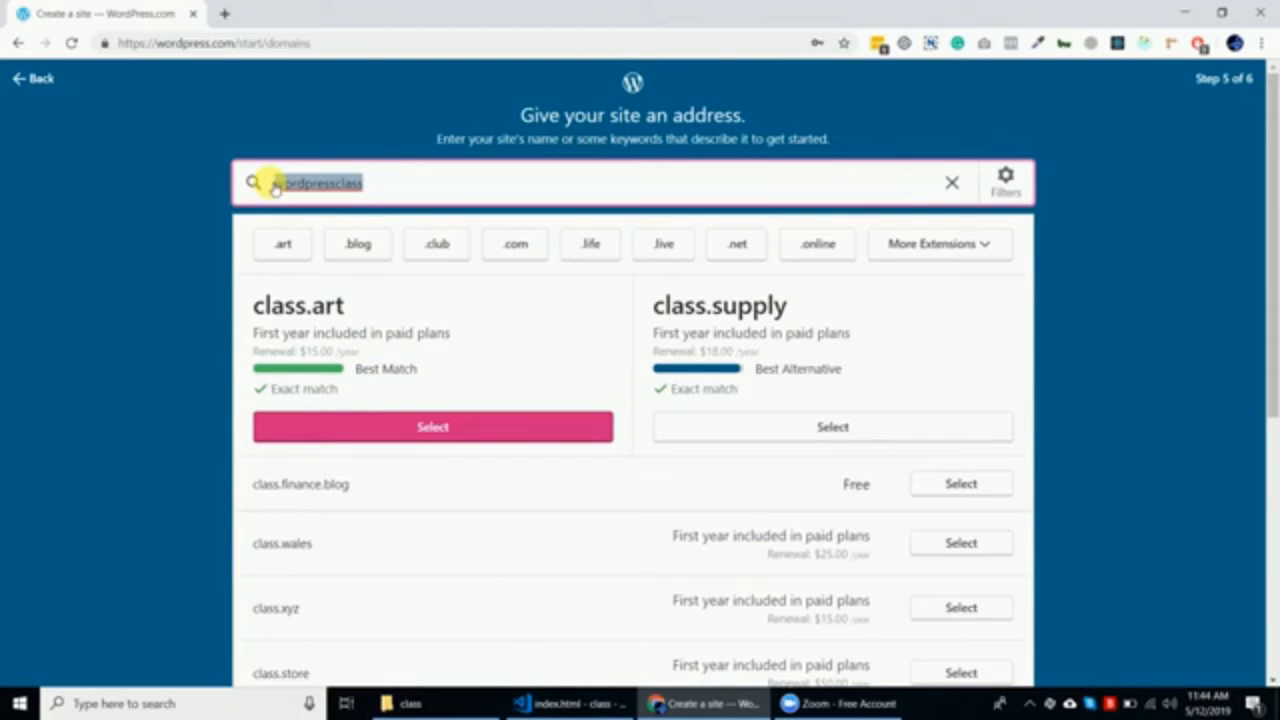
{"action": "type", "text": "asd"}
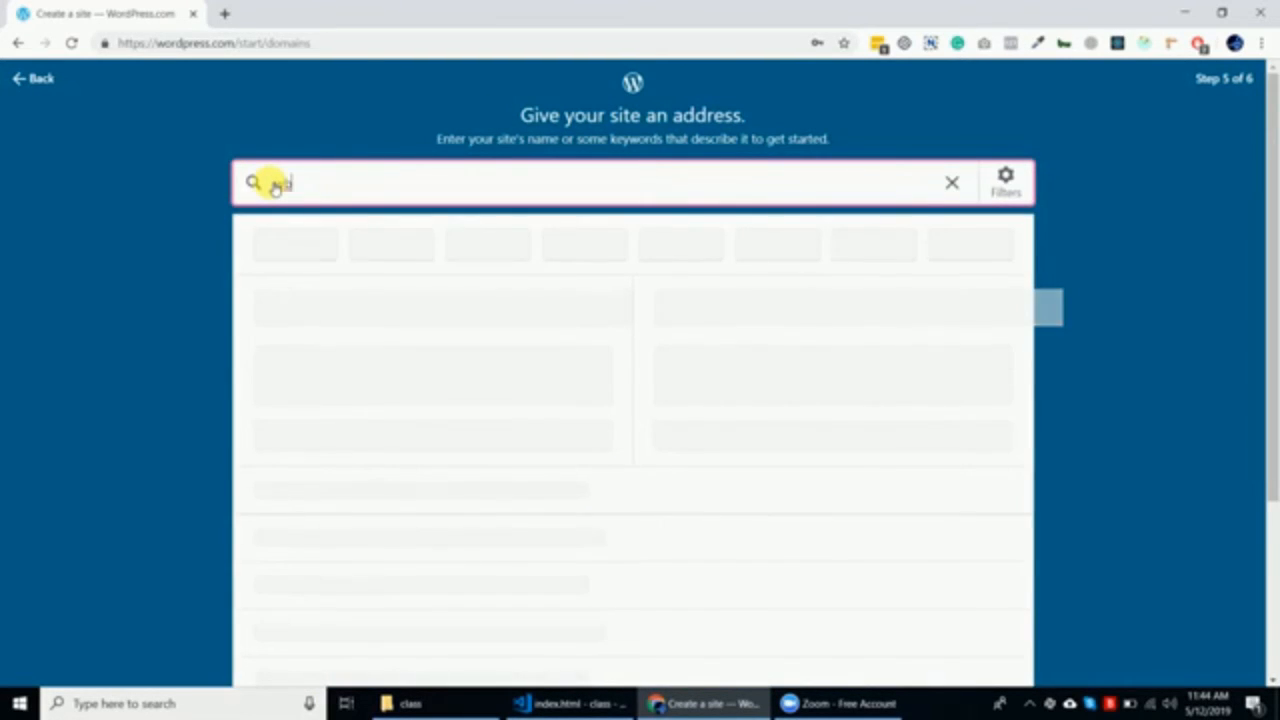
{"action": "type", "text": "class"}
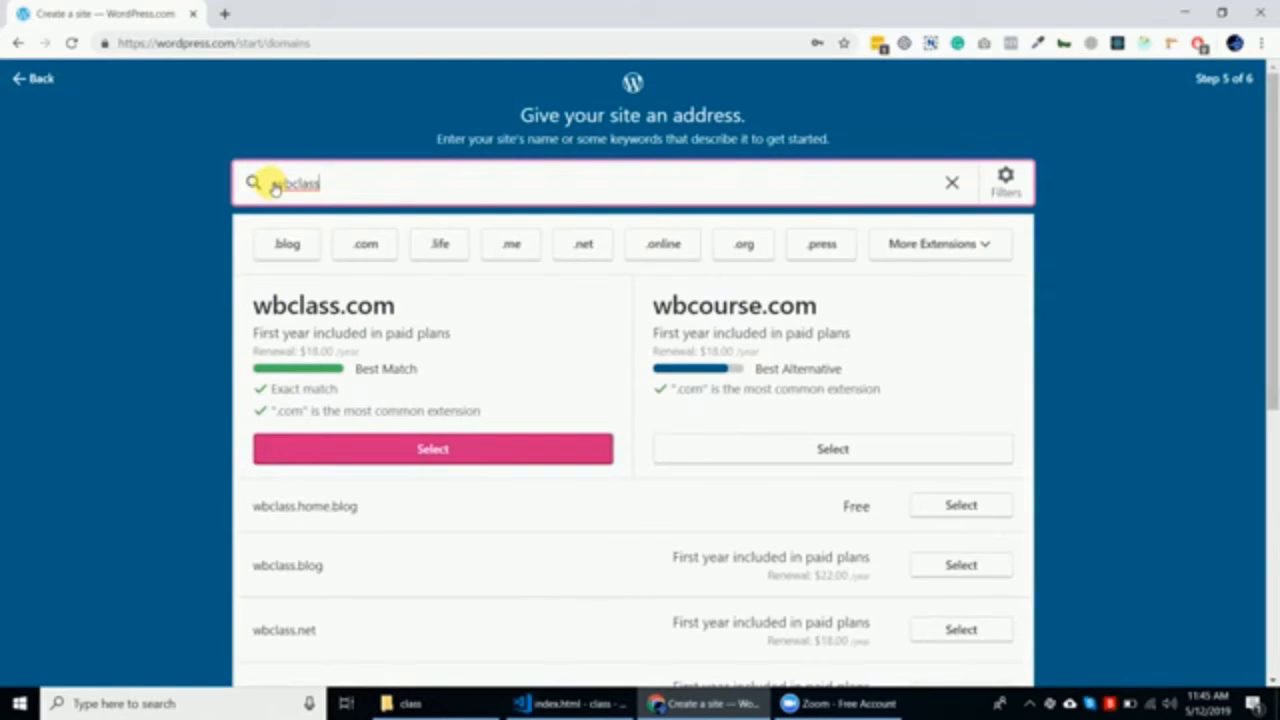
{"action": "key", "text": "BackSpace"}
{"action": "key", "text": "BackSpace"}
{"action": "key", "text": "BackSpace"}
{"action": "key", "text": "BackSpace"}
{"action": "key", "text": "BackSpace"}
{"action": "key", "text": "BackSpace"}
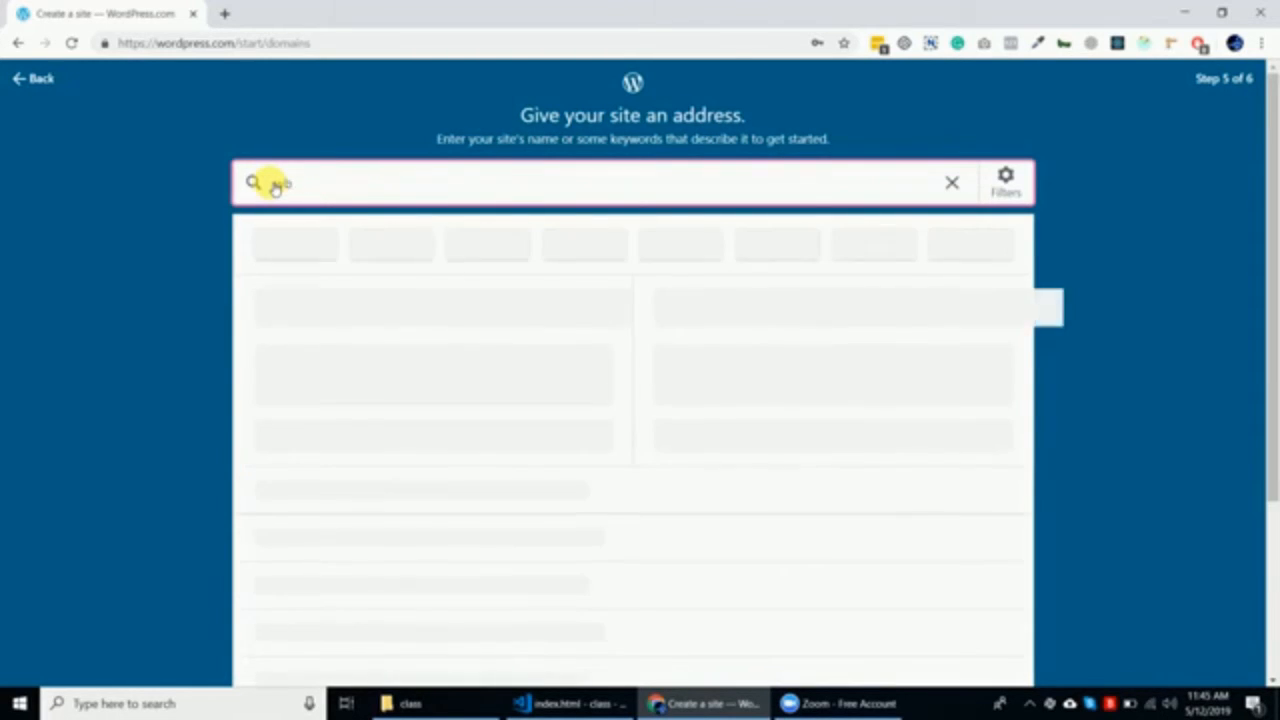
{"action": "type", "text": "pclass"}
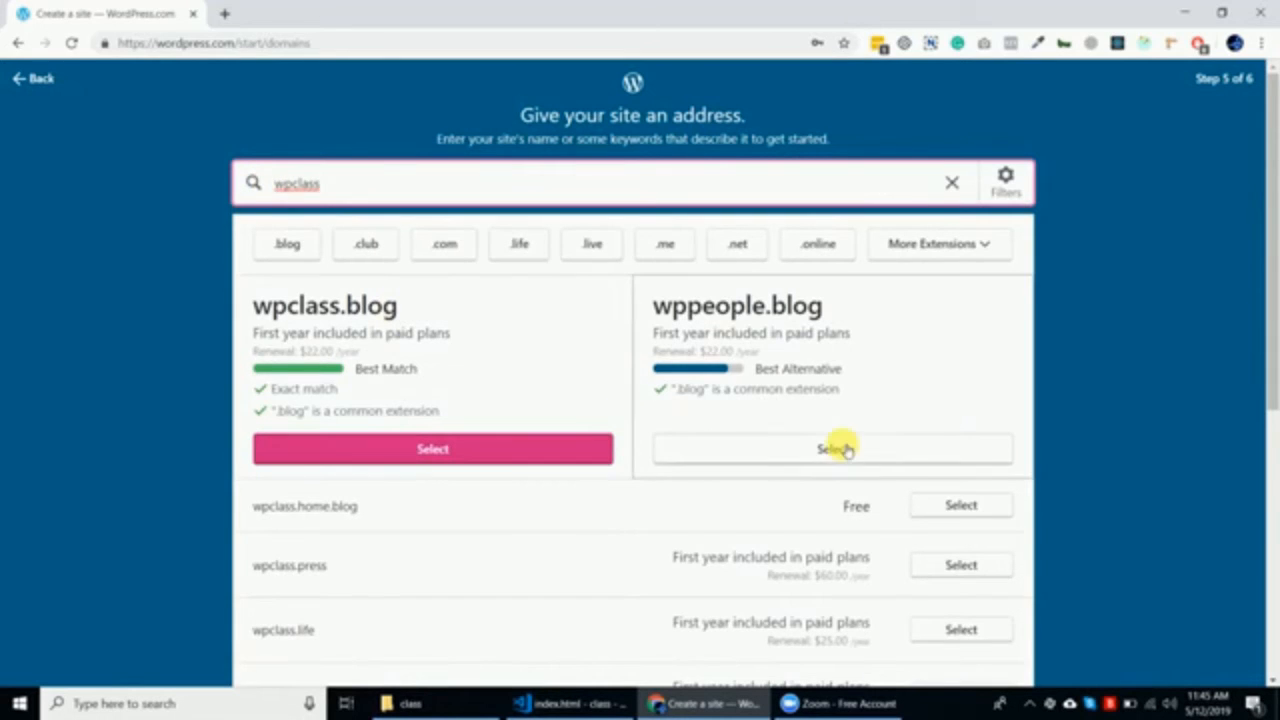
Select the free address wpclass.home.blog for the site.
{"action": "scroll", "coordinate": [960, 420], "scroll_direction": "down", "scroll_amount": 1}
{"action": "scroll", "coordinate": [960, 421], "scroll_direction": "down", "scroll_amount": 1}
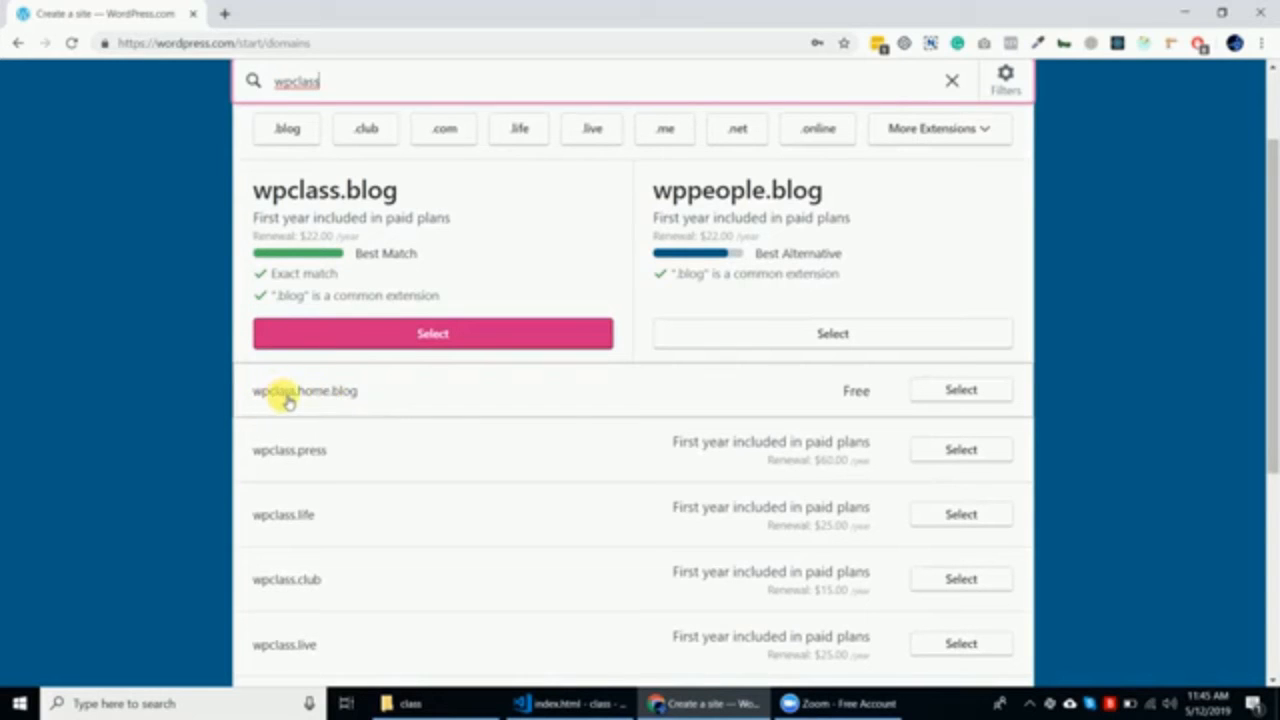
{"action": "left_click", "coordinate": [968, 392]}
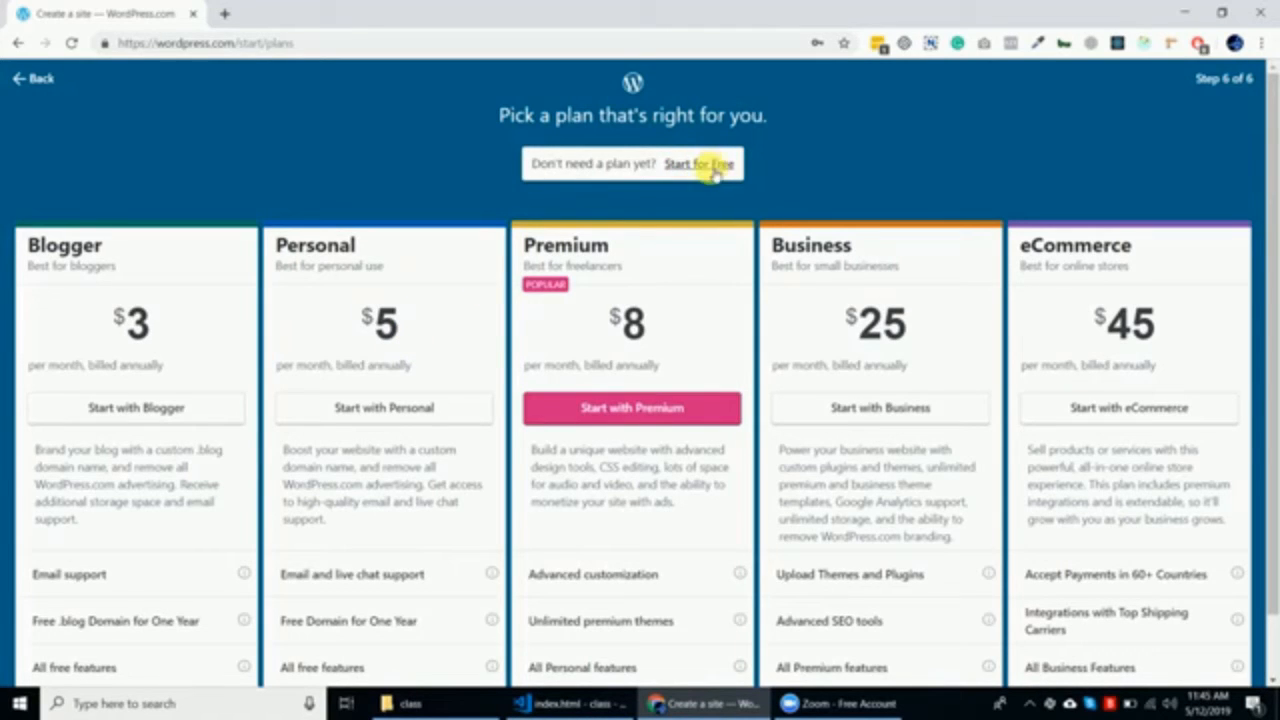
Compare the paid plans and start the site with the free plan instead.
{"action": "scroll", "coordinate": [716, 176], "scroll_direction": "down", "scroll_amount": 1}
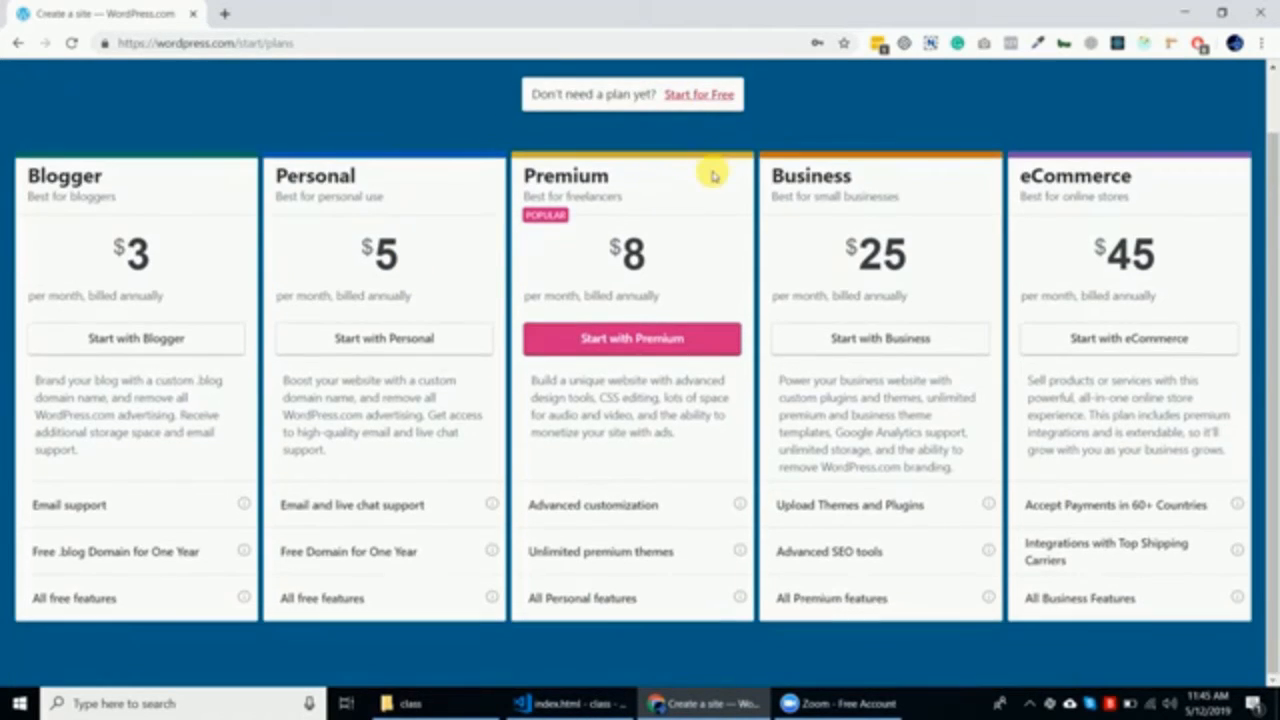
{"action": "scroll", "coordinate": [692, 230], "scroll_direction": "up", "scroll_amount": 1}
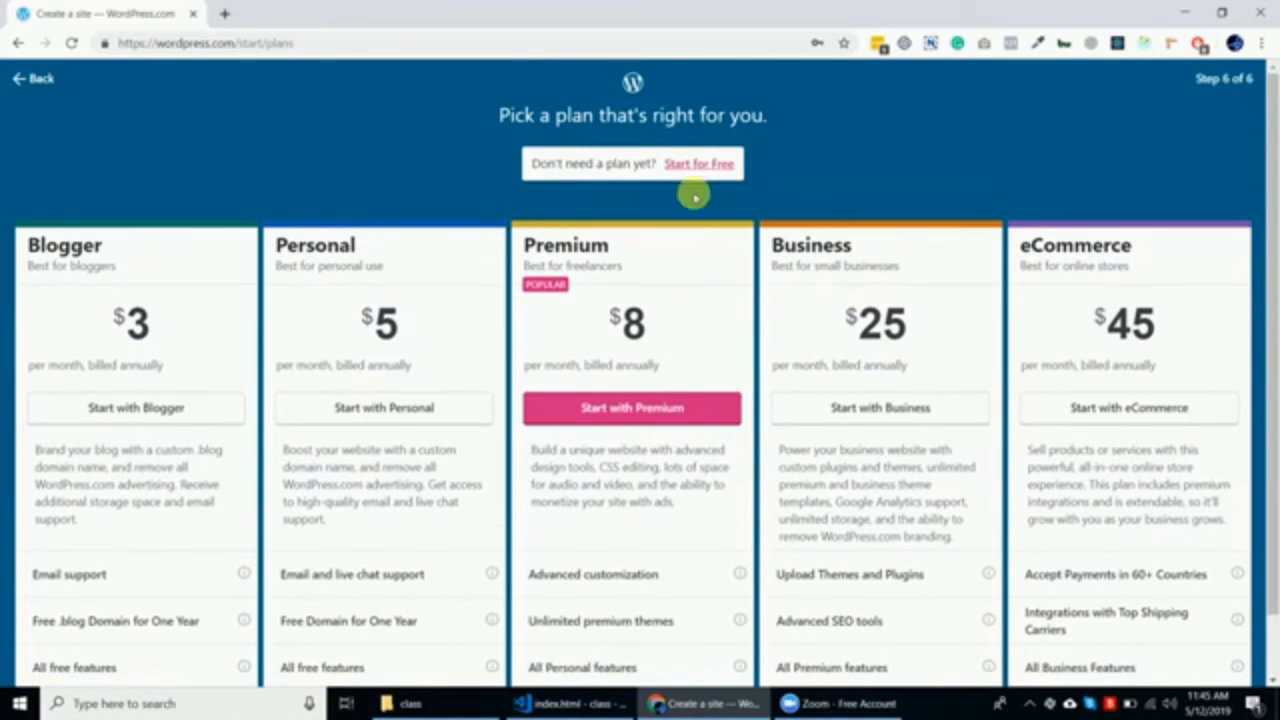
{"action": "left_click", "coordinate": [700, 165]}
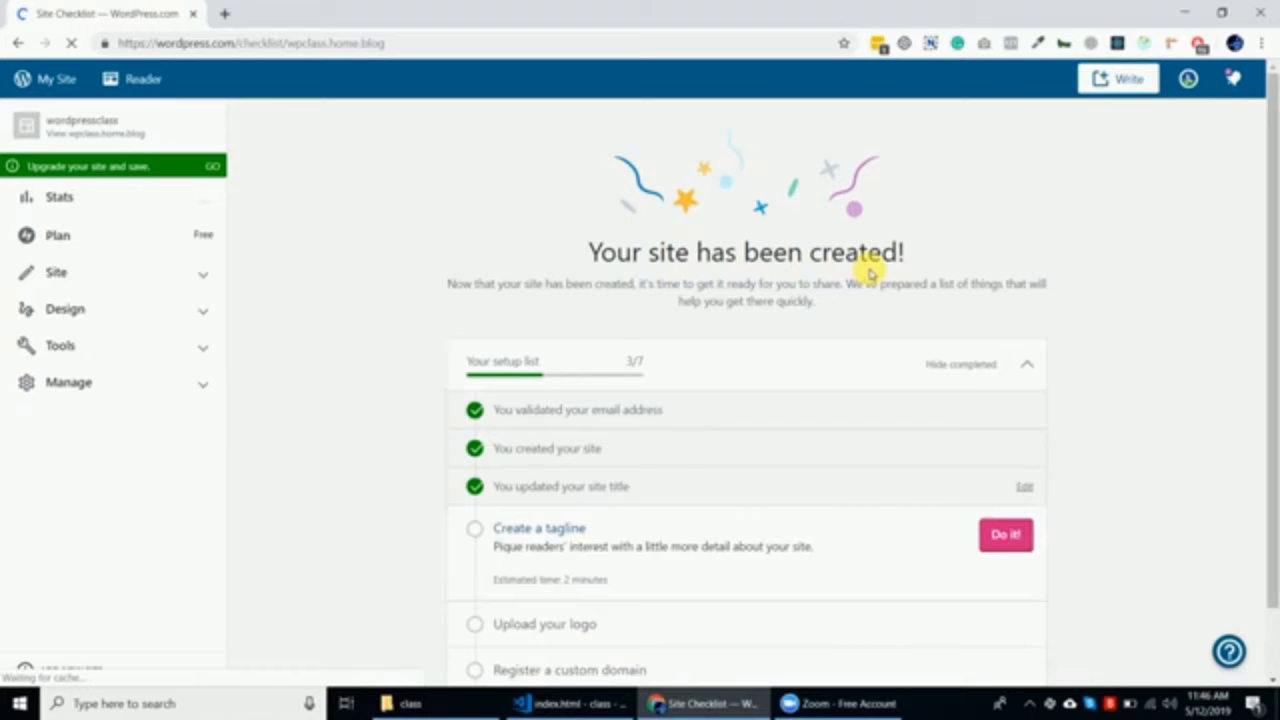
Open the site settings from the Create a tagline task and change the site title to Wordpress Class.
{"action": "scroll", "coordinate": [870, 272], "scroll_direction": "down", "scroll_amount": 1}
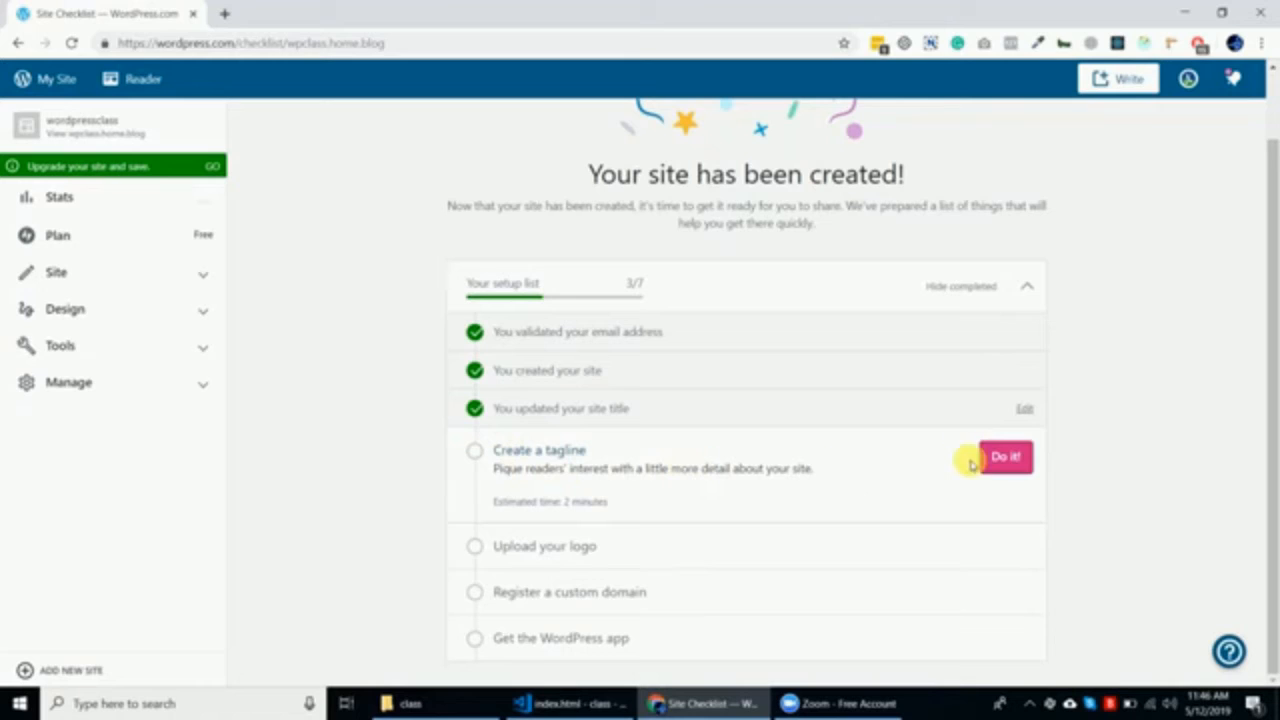
{"action": "left_click", "coordinate": [1000, 458]}
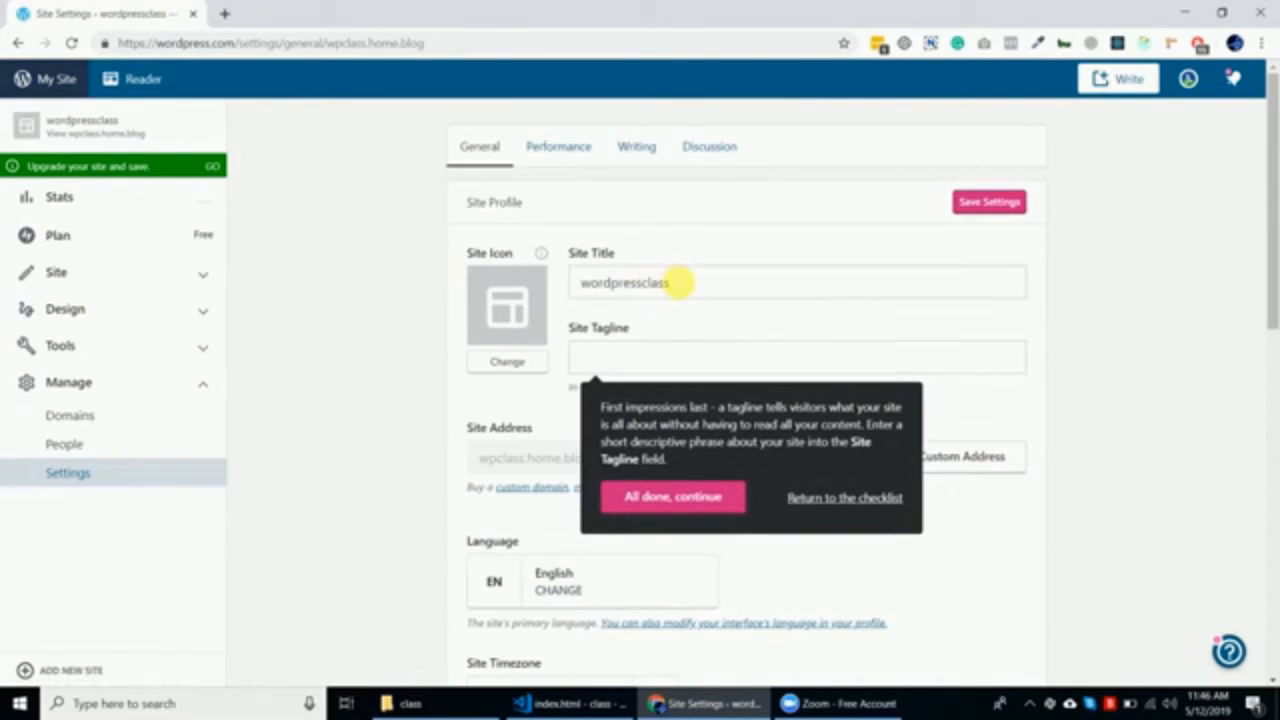
{"action": "left_click", "coordinate": [648, 283]}
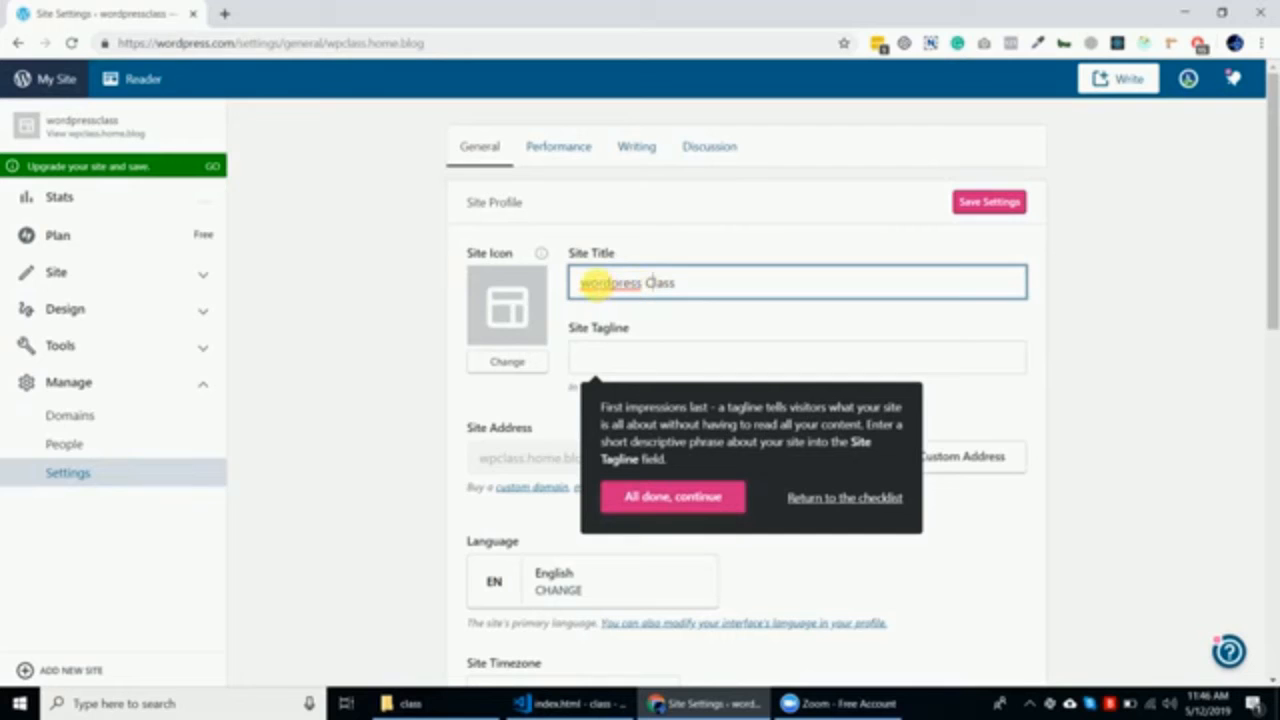
{"action": "left_click", "coordinate": [595, 284]}
{"action": "key", "text": "BackSpace"}
{"action": "type", "text": "W"}
{"action": "left_click", "coordinate": [620, 357]}
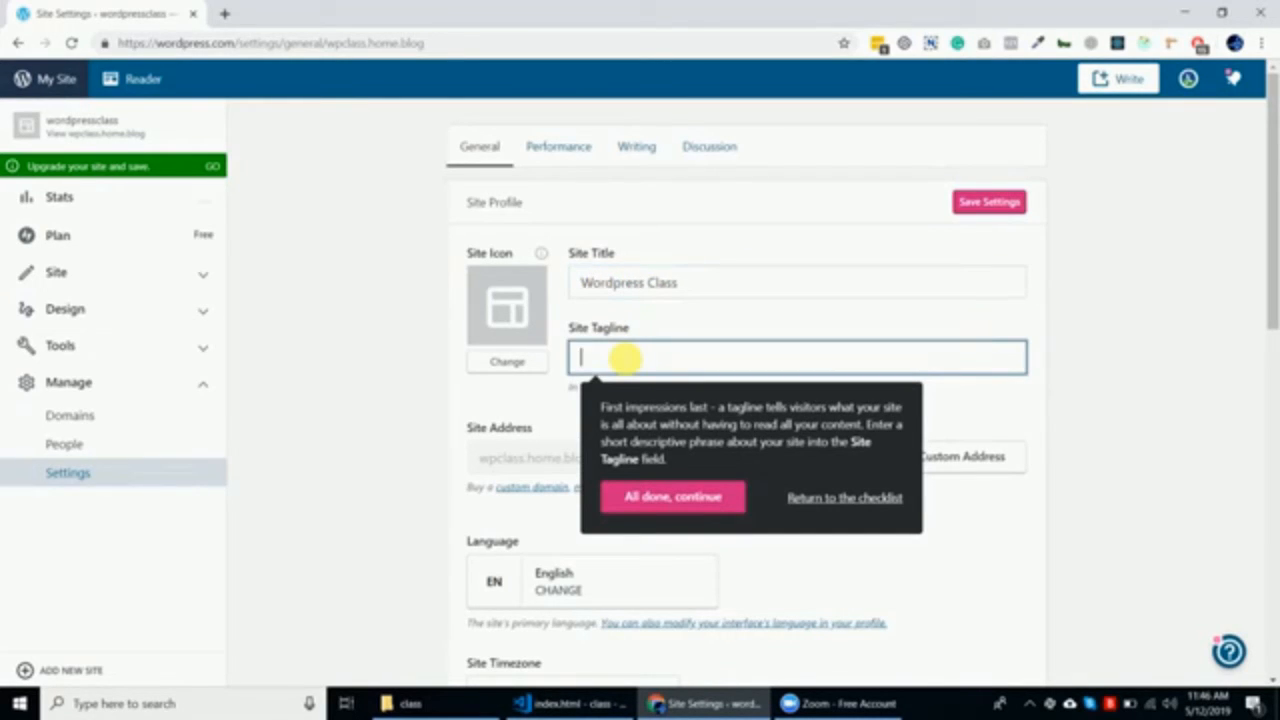
Set the site tagline to WordPress class for Students, save the settings and return to the setup checklist.
{"action": "type", "text": "WordPress class"}
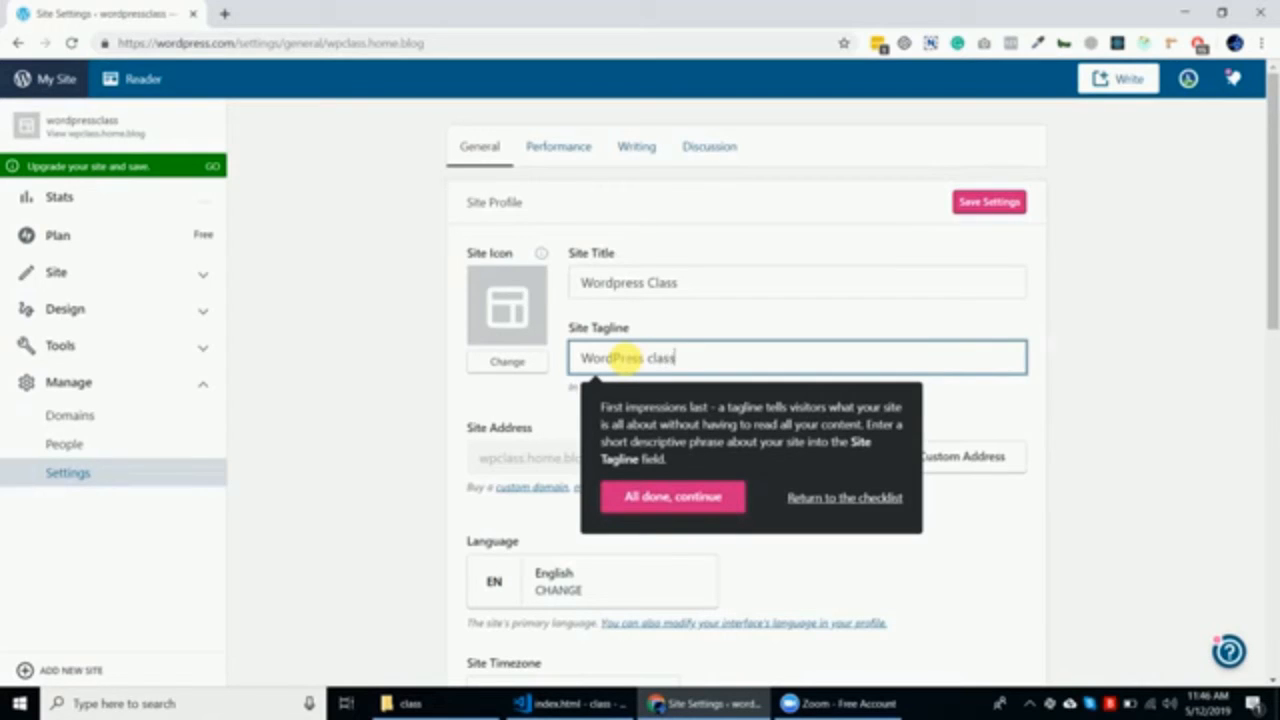
{"action": "type", "text": " for Students"}
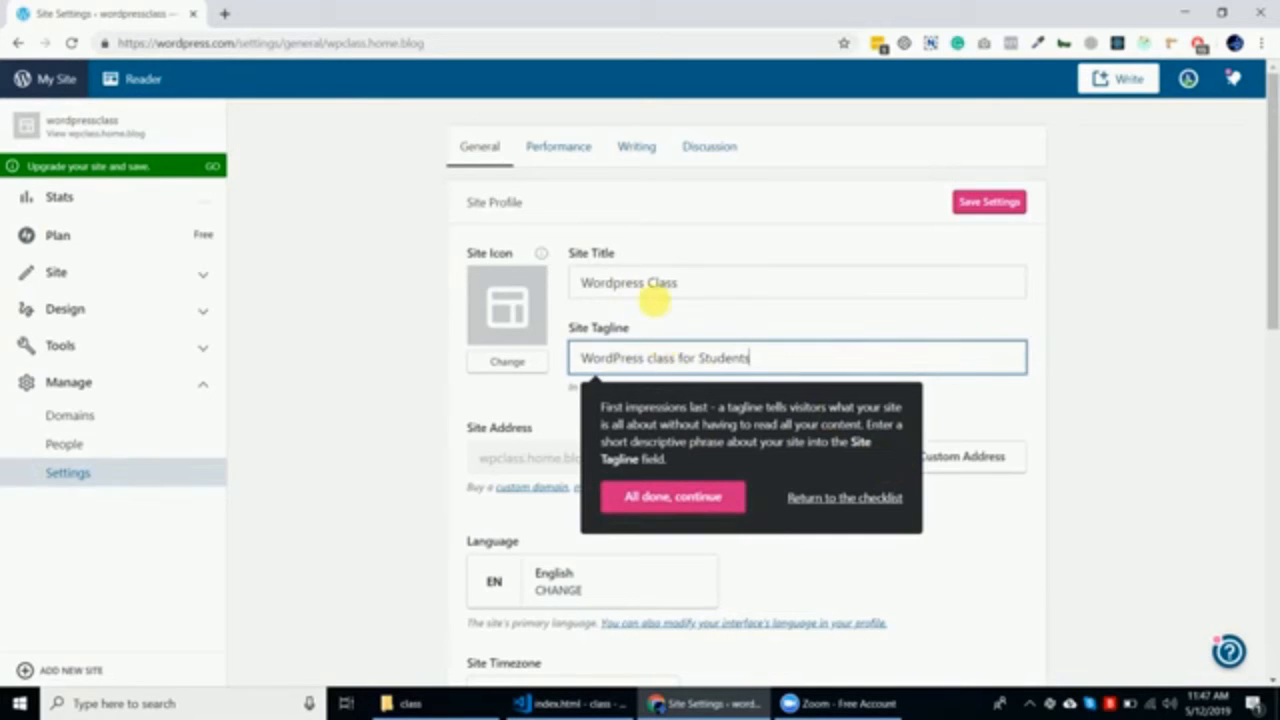
{"action": "left_click", "coordinate": [689, 500]}
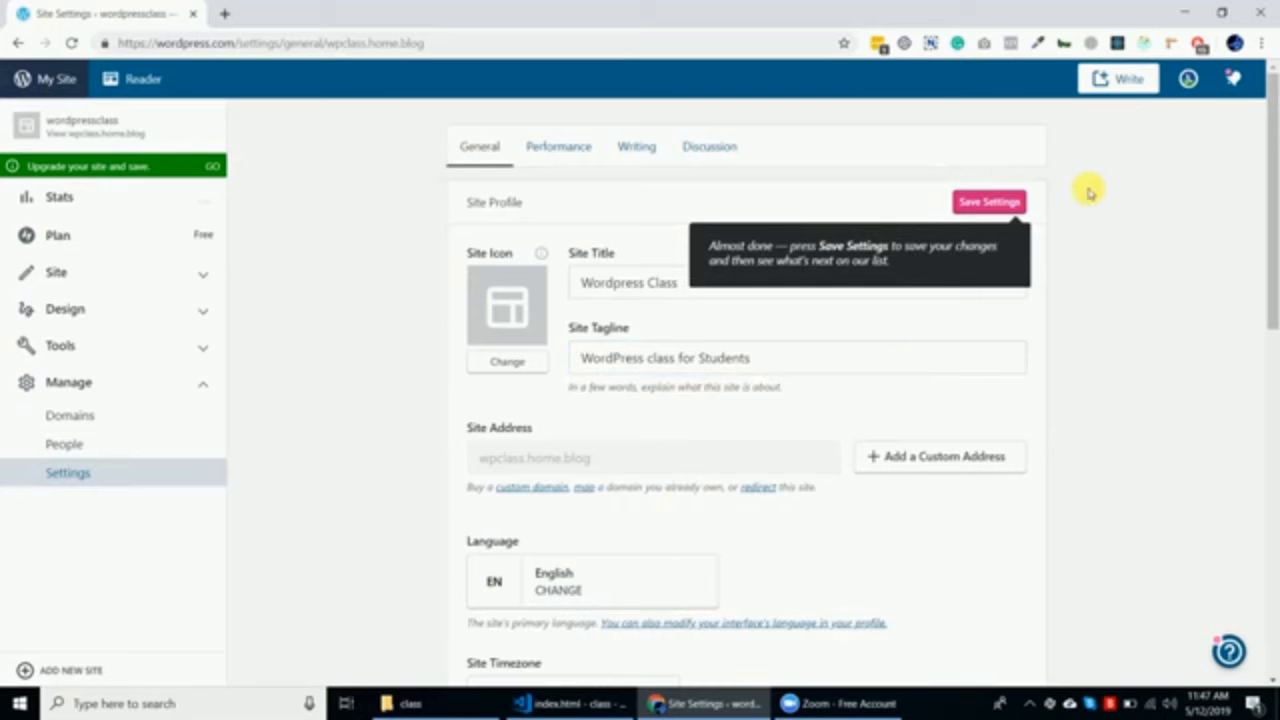
{"action": "left_click", "coordinate": [1010, 205]}
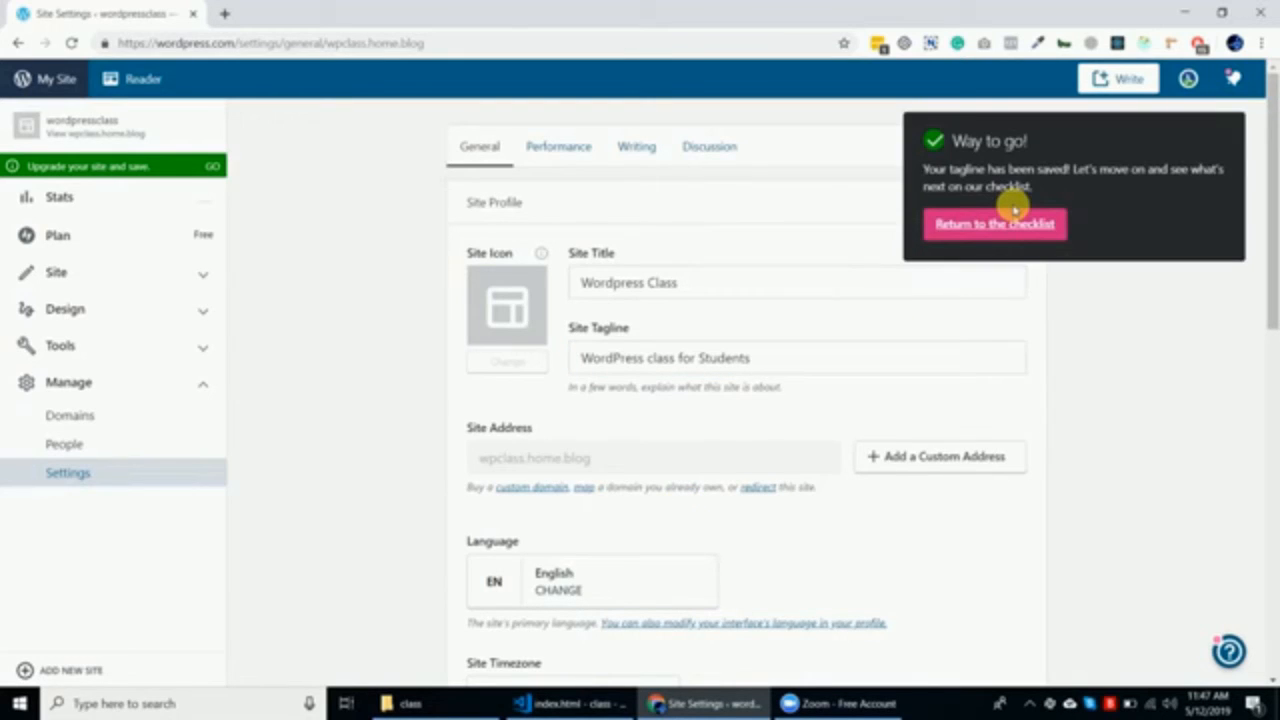
{"action": "left_click", "coordinate": [1014, 223]}
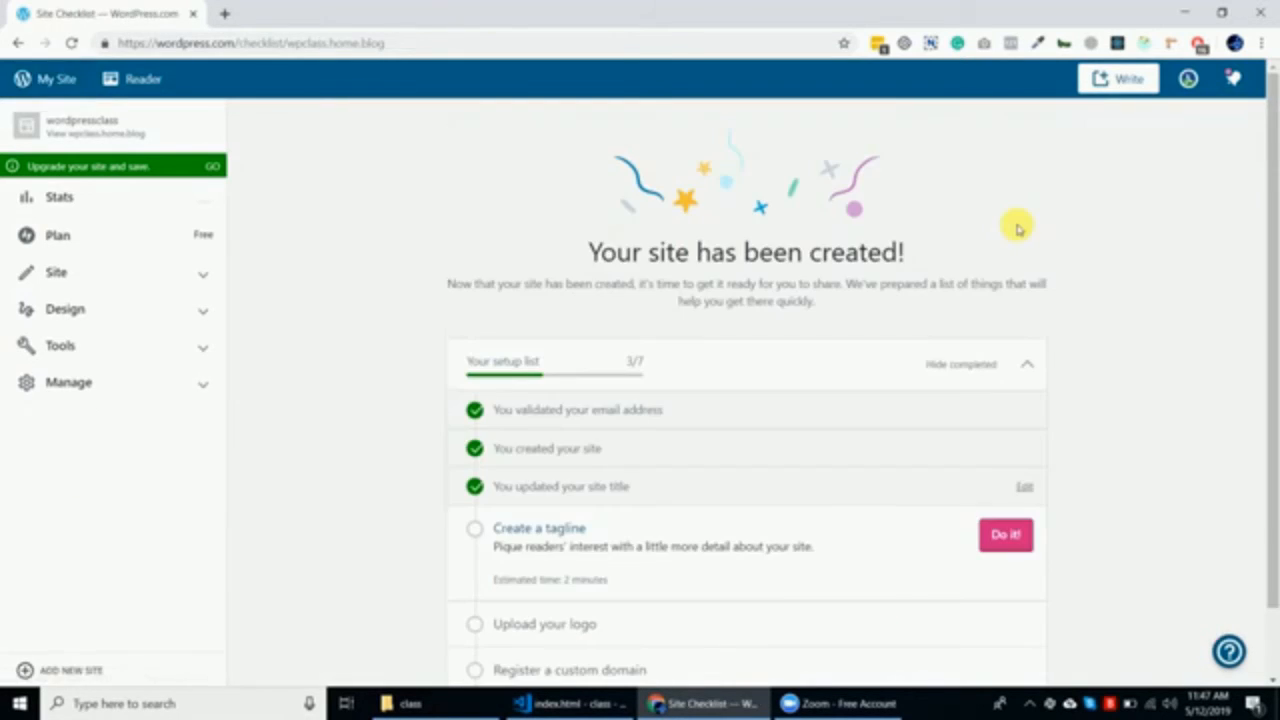
Mark the Contact page, logo, custom domain and WordPress app tasks as complete and hide the completed setup tasks.
{"action": "scroll", "coordinate": [843, 486], "scroll_direction": "down", "scroll_amount": 2}
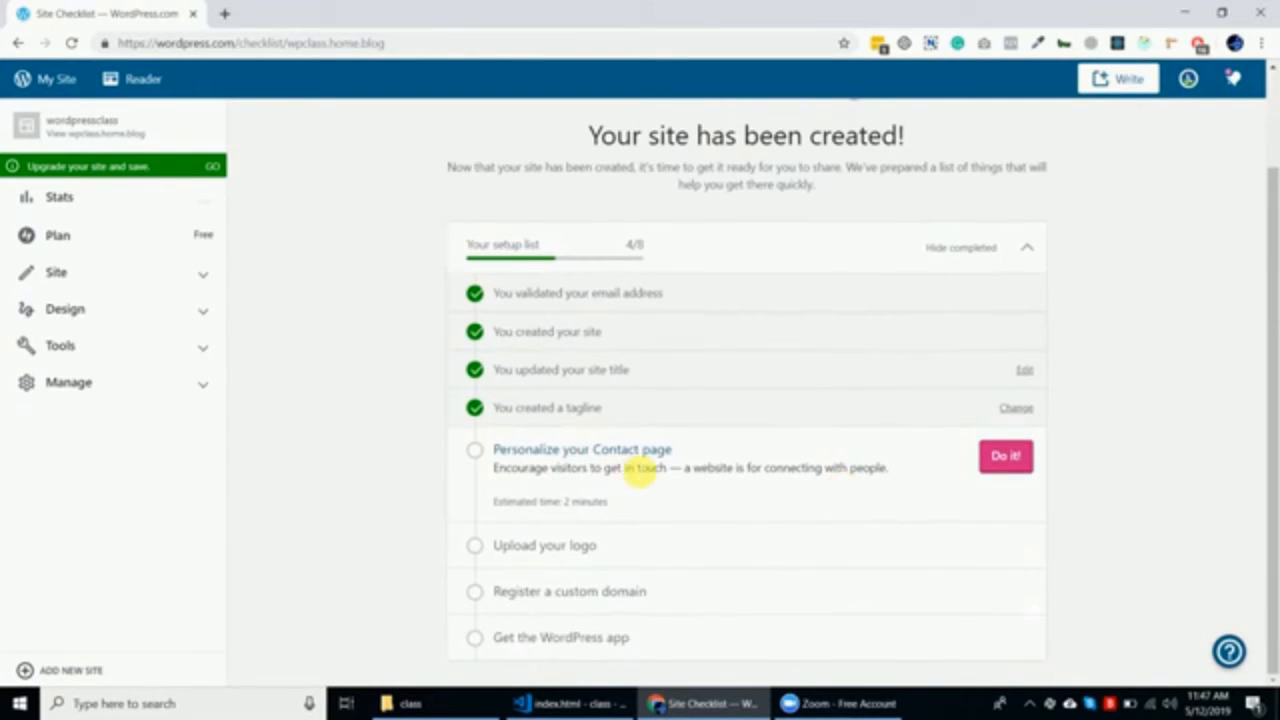
{"action": "left_click", "coordinate": [476, 451]}
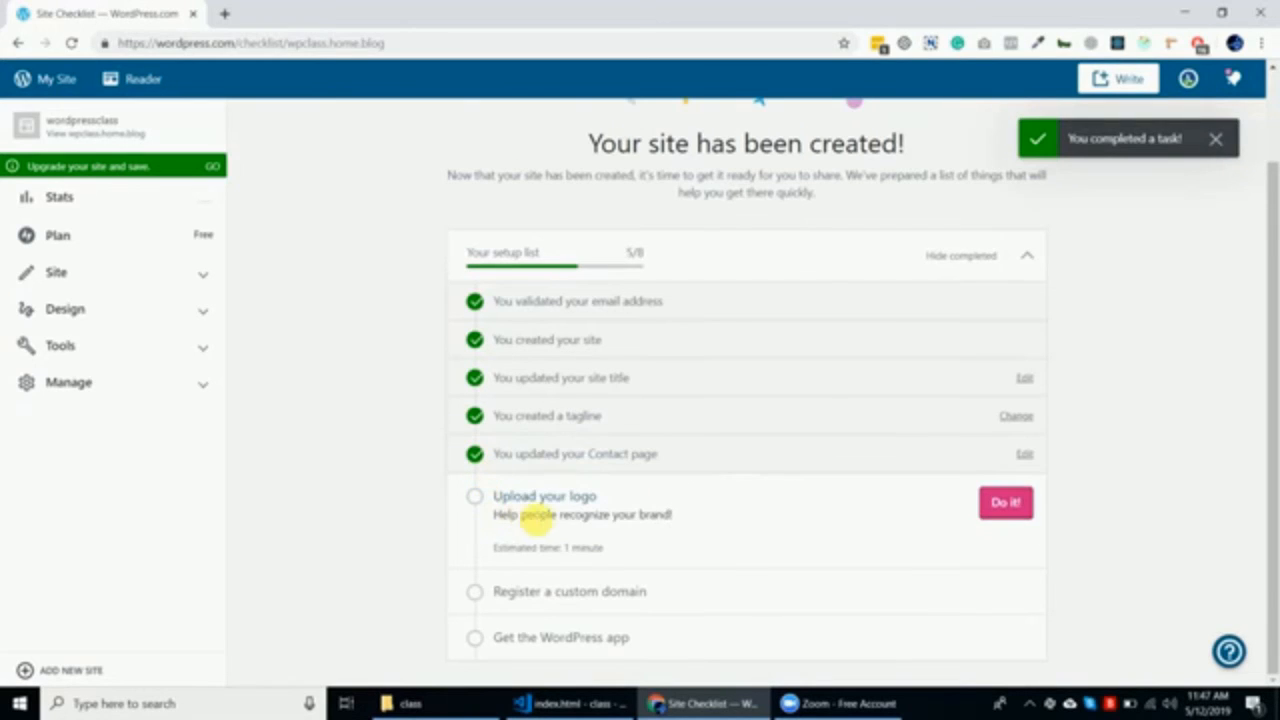
{"action": "left_click", "coordinate": [476, 497]}
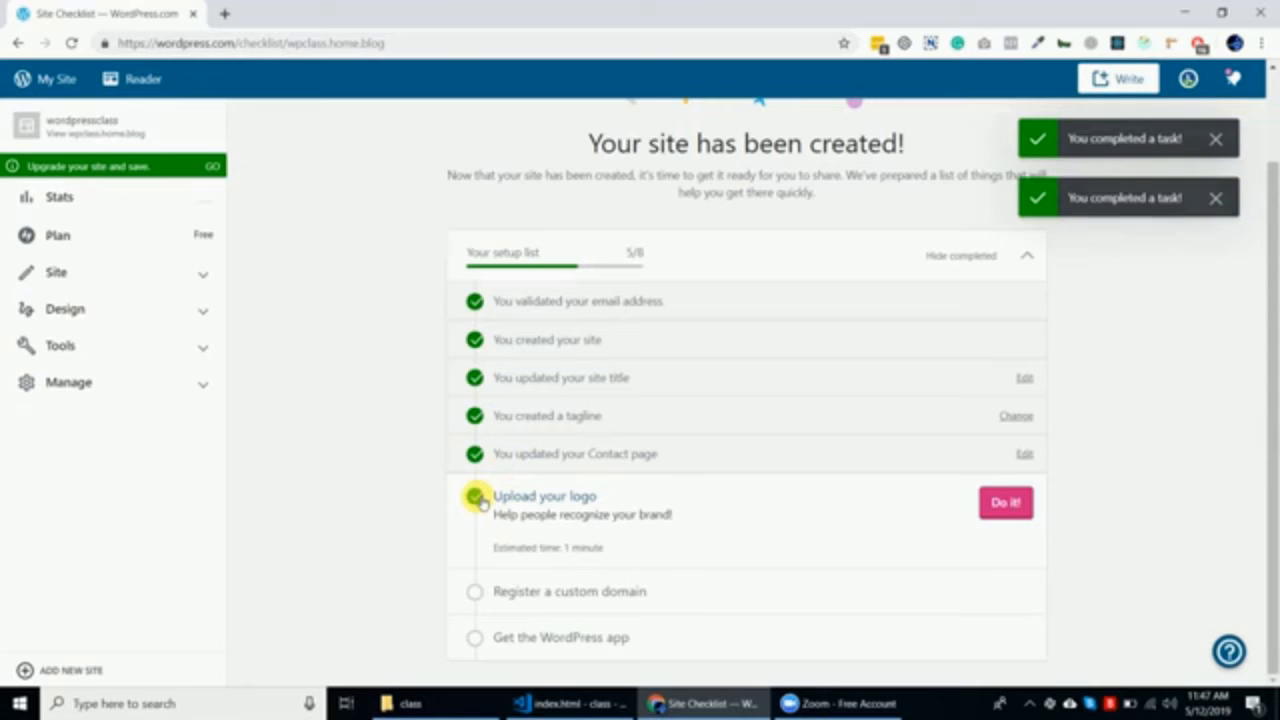
{"action": "left_click", "coordinate": [476, 527]}
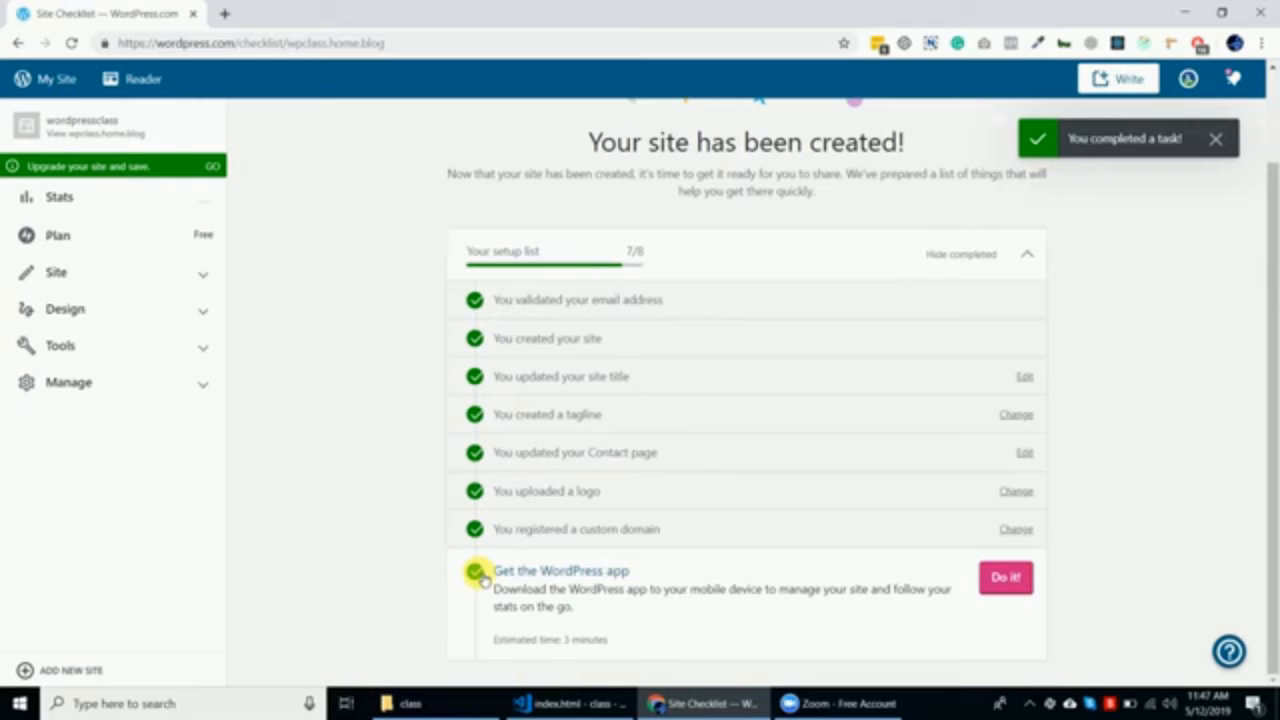
{"action": "left_click", "coordinate": [476, 573]}
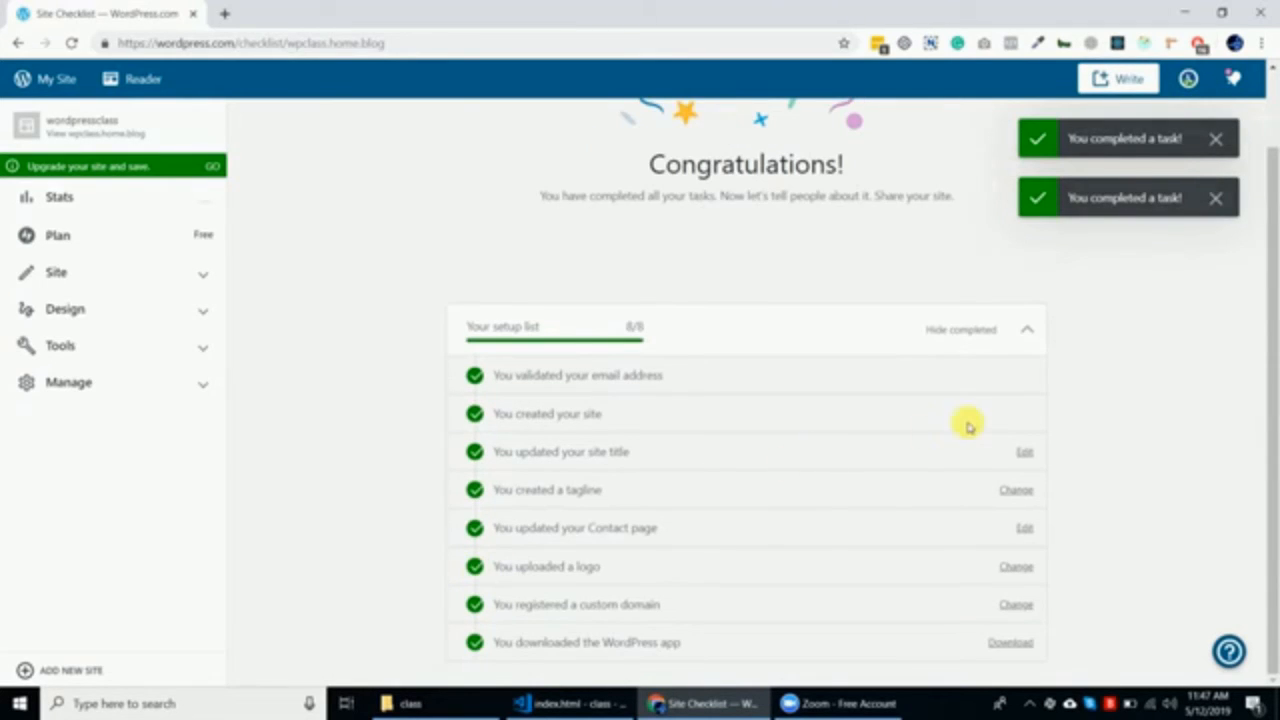
{"action": "left_click", "coordinate": [968, 330]}
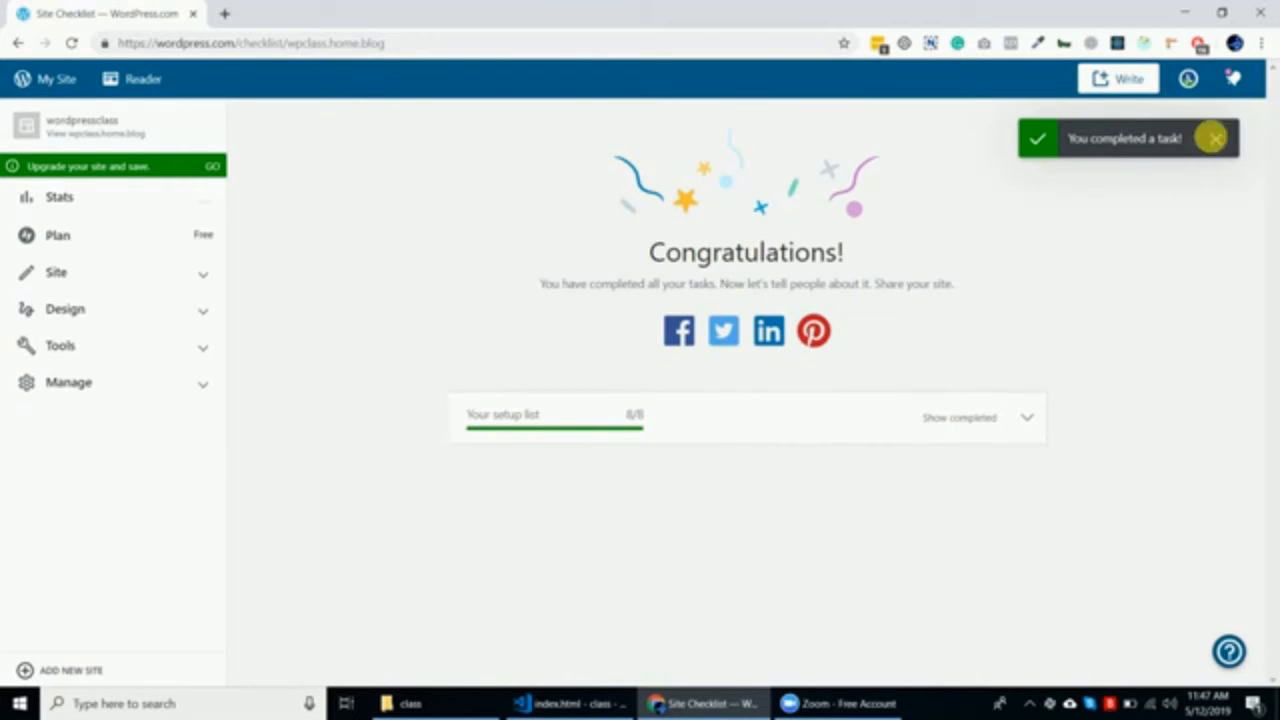
{"action": "left_click", "coordinate": [1220, 138]}
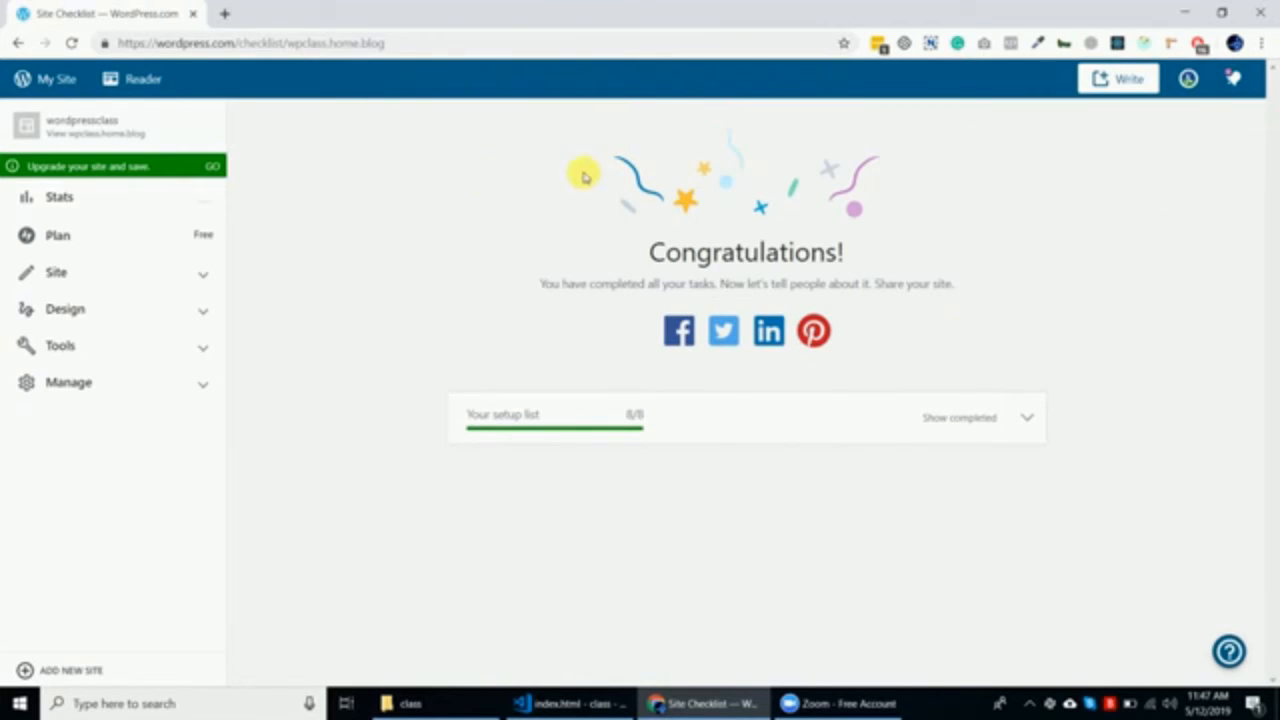
Open the site's stats and look over the daily traffic chart and the sections below it.
{"action": "left_click", "coordinate": [50, 83]}
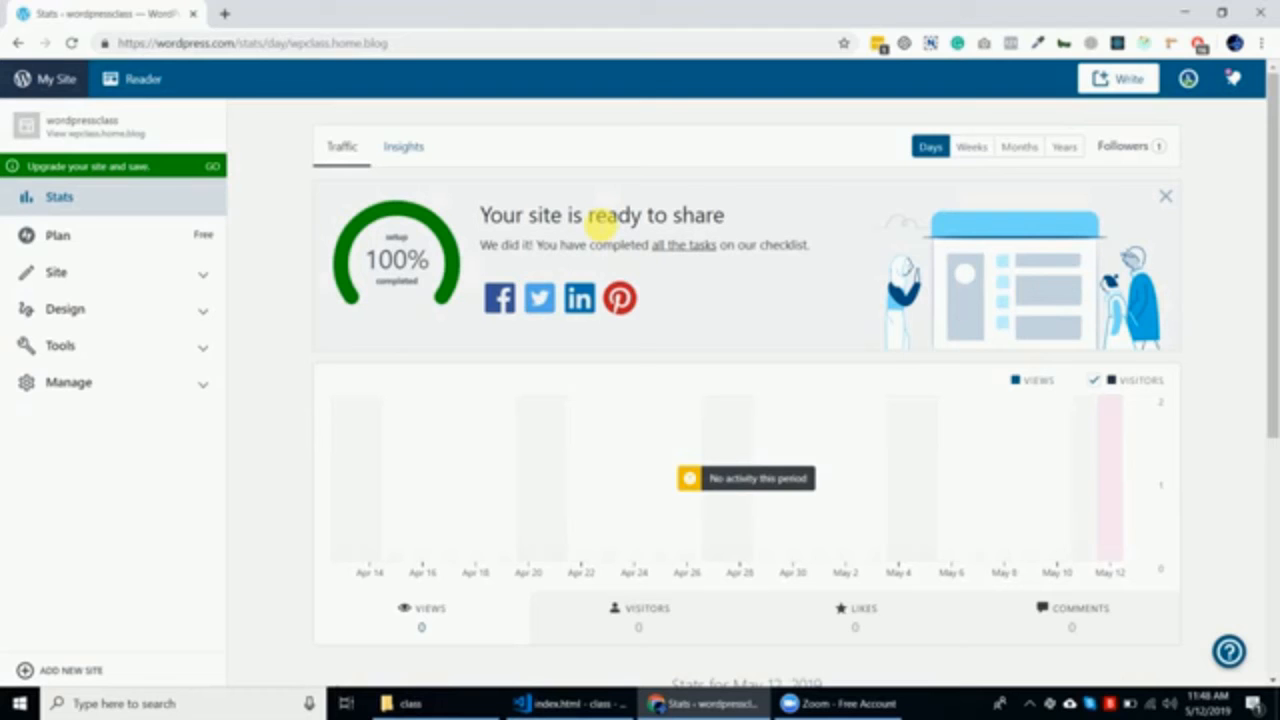
{"action": "scroll", "coordinate": [326, 307], "scroll_direction": "down", "scroll_amount": 1}
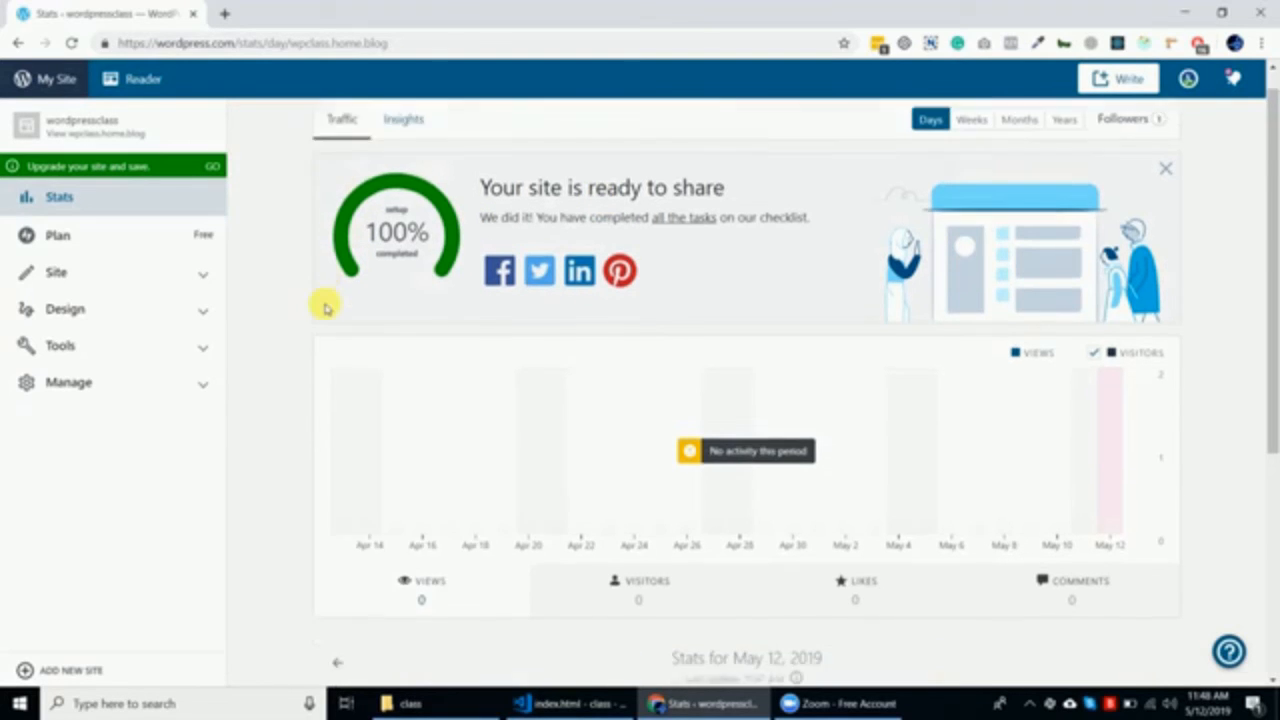
{"action": "scroll", "coordinate": [326, 307], "scroll_direction": "down", "scroll_amount": 4}
{"action": "scroll", "coordinate": [326, 307], "scroll_direction": "up", "scroll_amount": 4}
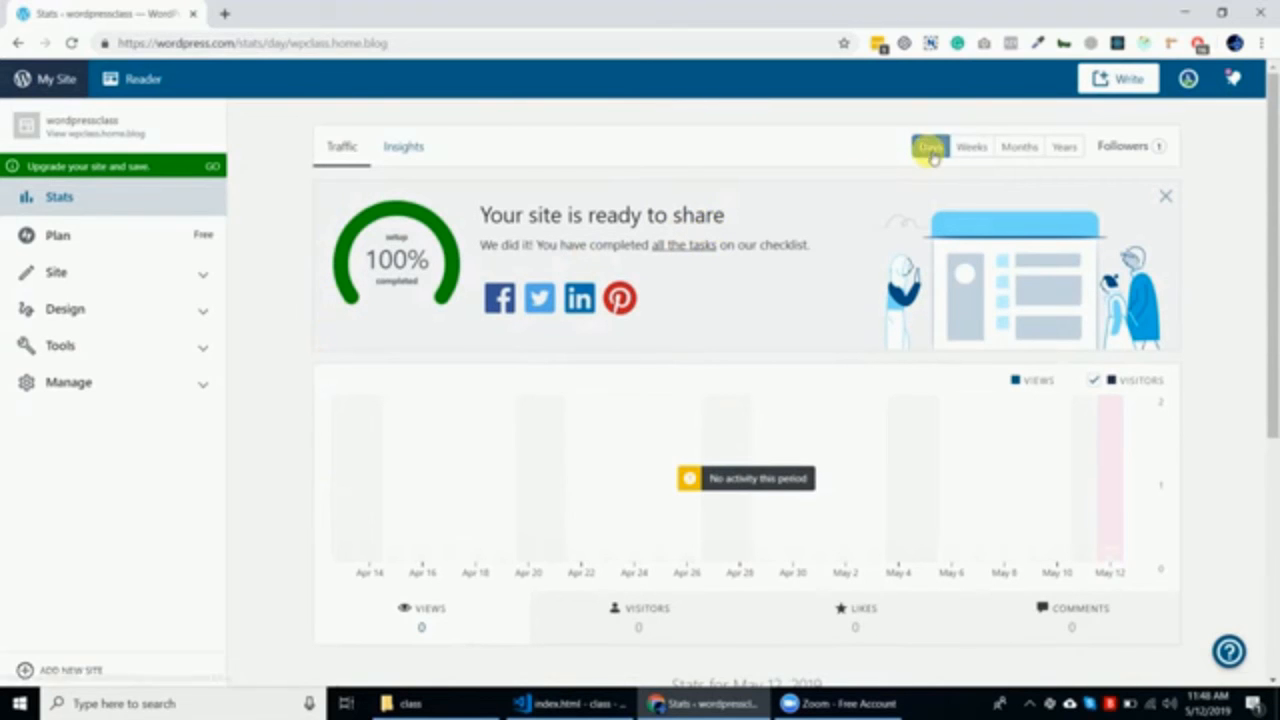
{"action": "scroll", "coordinate": [380, 429], "scroll_direction": "down", "scroll_amount": 4}
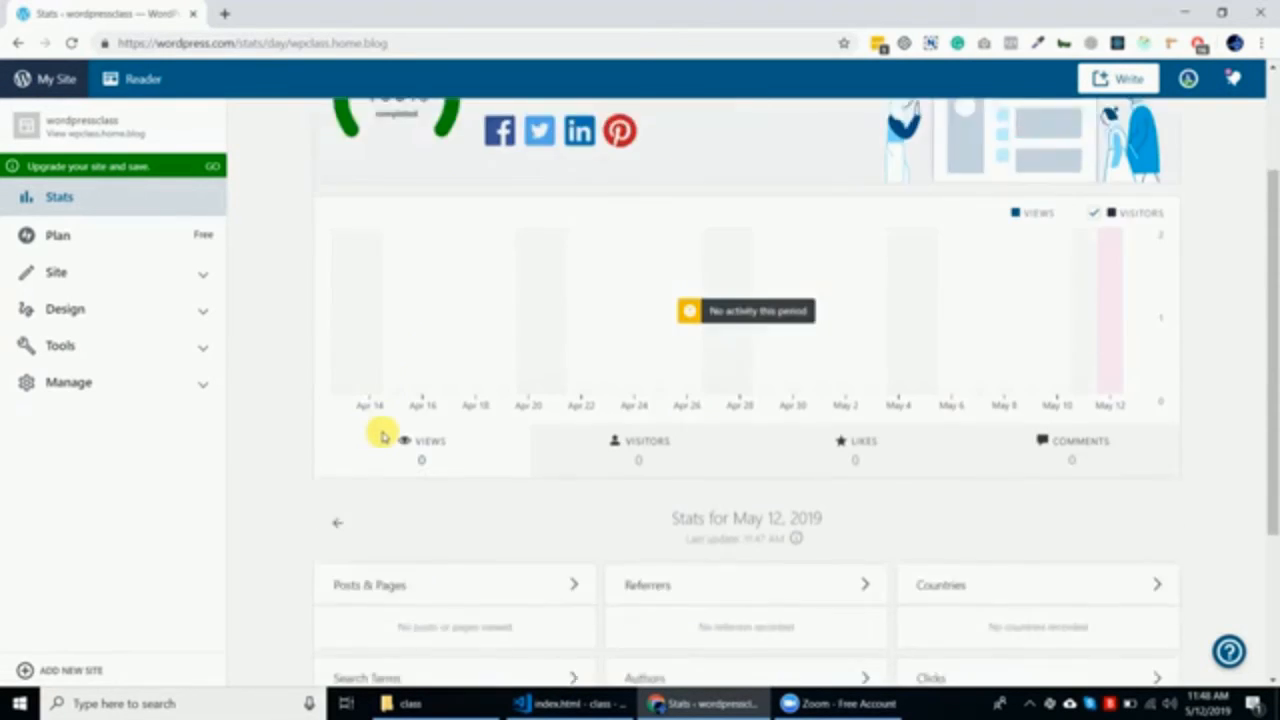
{"action": "scroll", "coordinate": [383, 432], "scroll_direction": "up", "scroll_amount": 4}
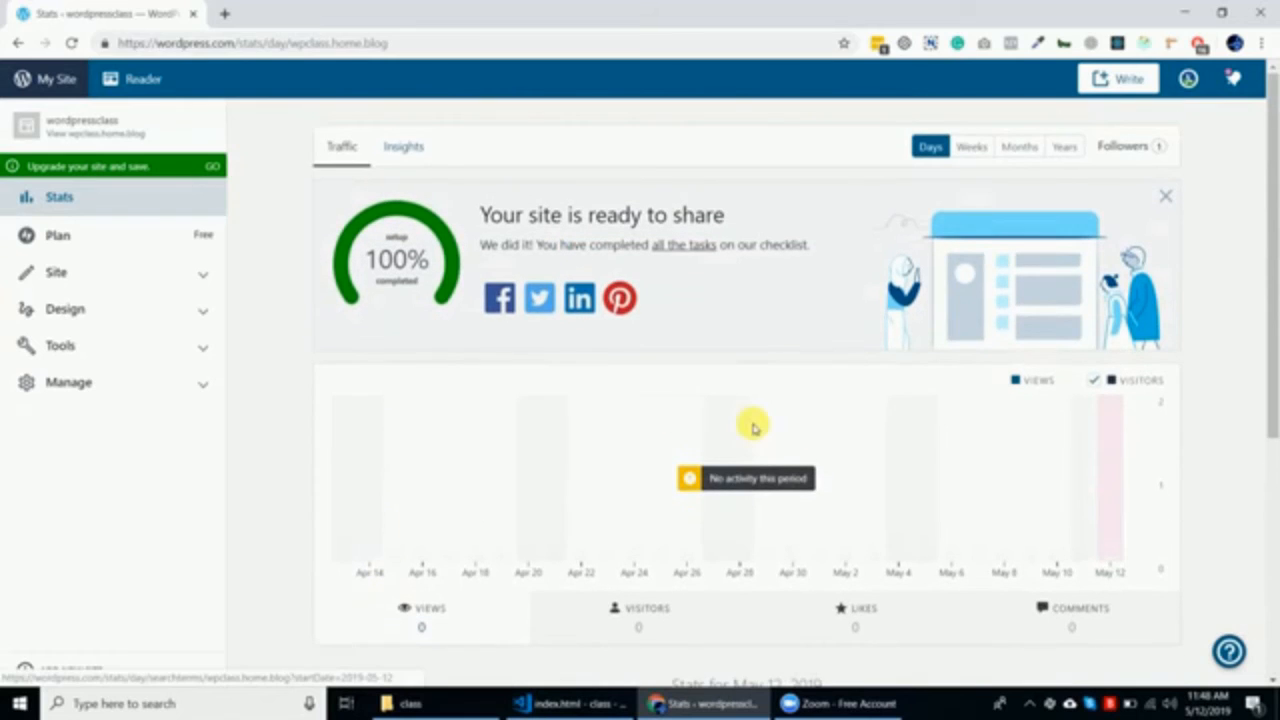
Preview the site, then visit its live version at wpclass.home.blog and look through the home page.
{"action": "left_click", "coordinate": [89, 131]}
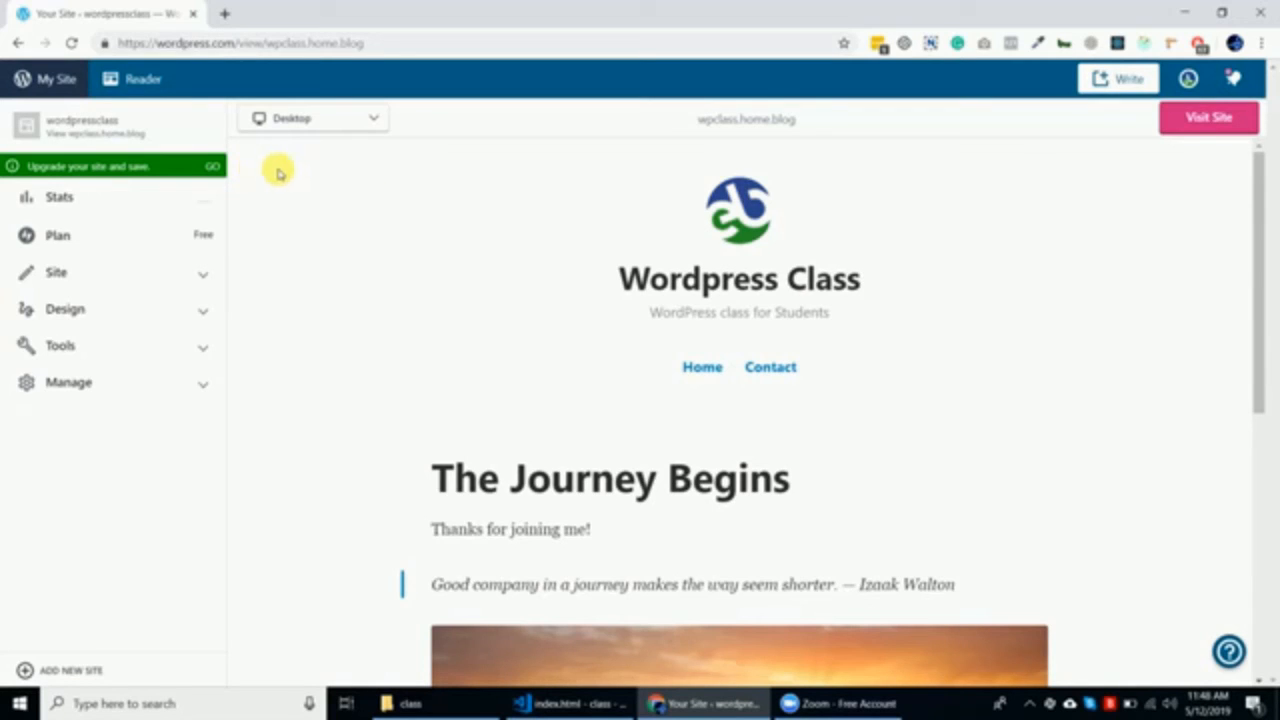
{"action": "mouse_move", "coordinate": [706, 127]}
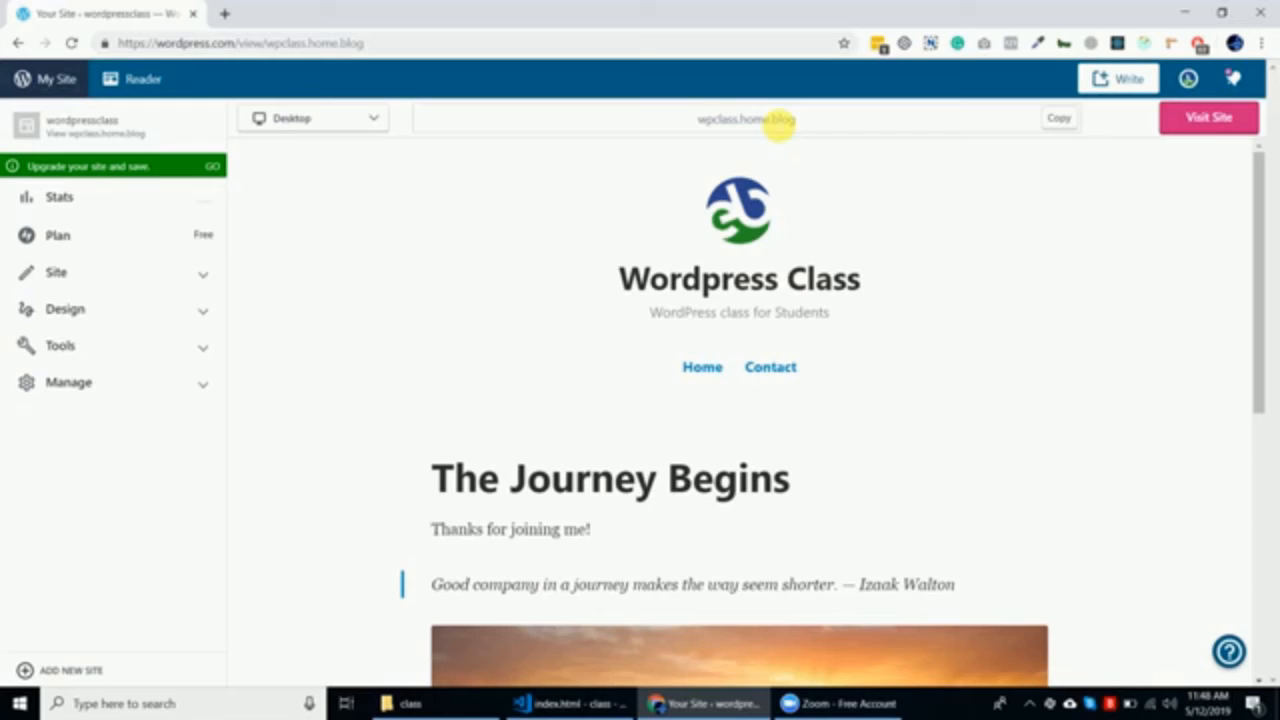
{"action": "left_click", "coordinate": [1192, 120]}
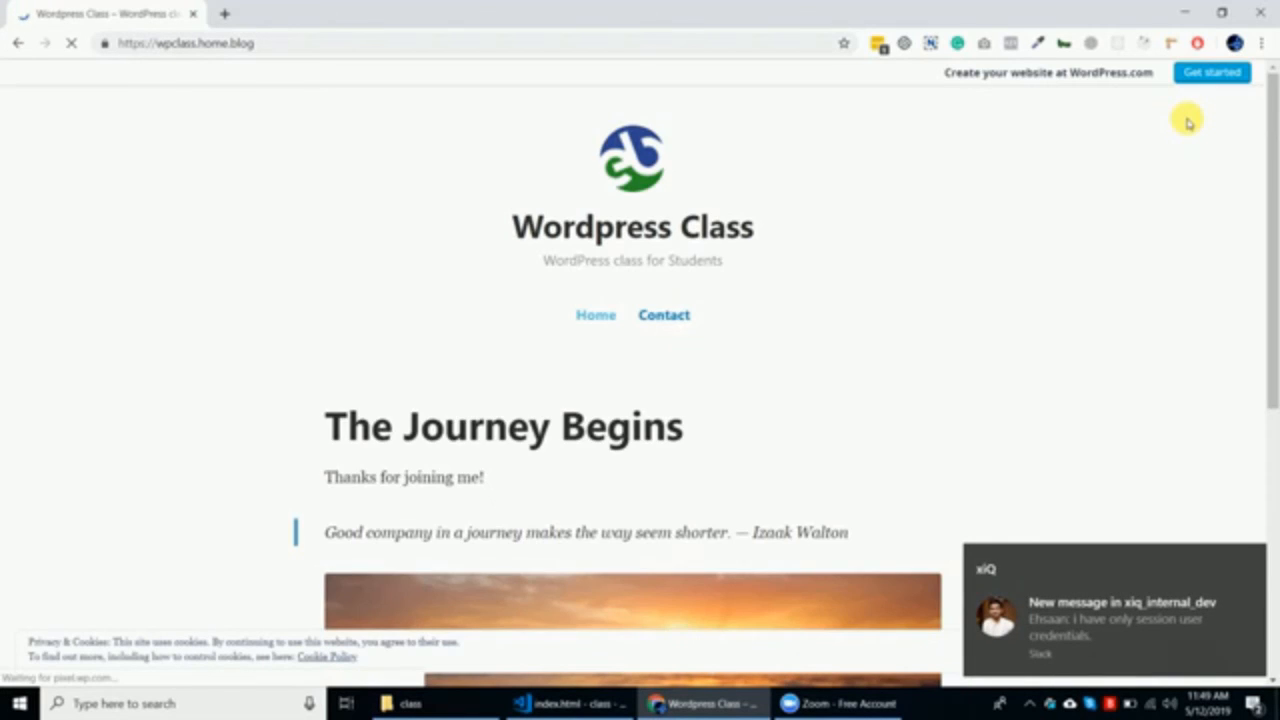
{"action": "left_click", "coordinate": [1249, 557]}
{"action": "scroll", "coordinate": [888, 310], "scroll_direction": "down", "scroll_amount": 4}
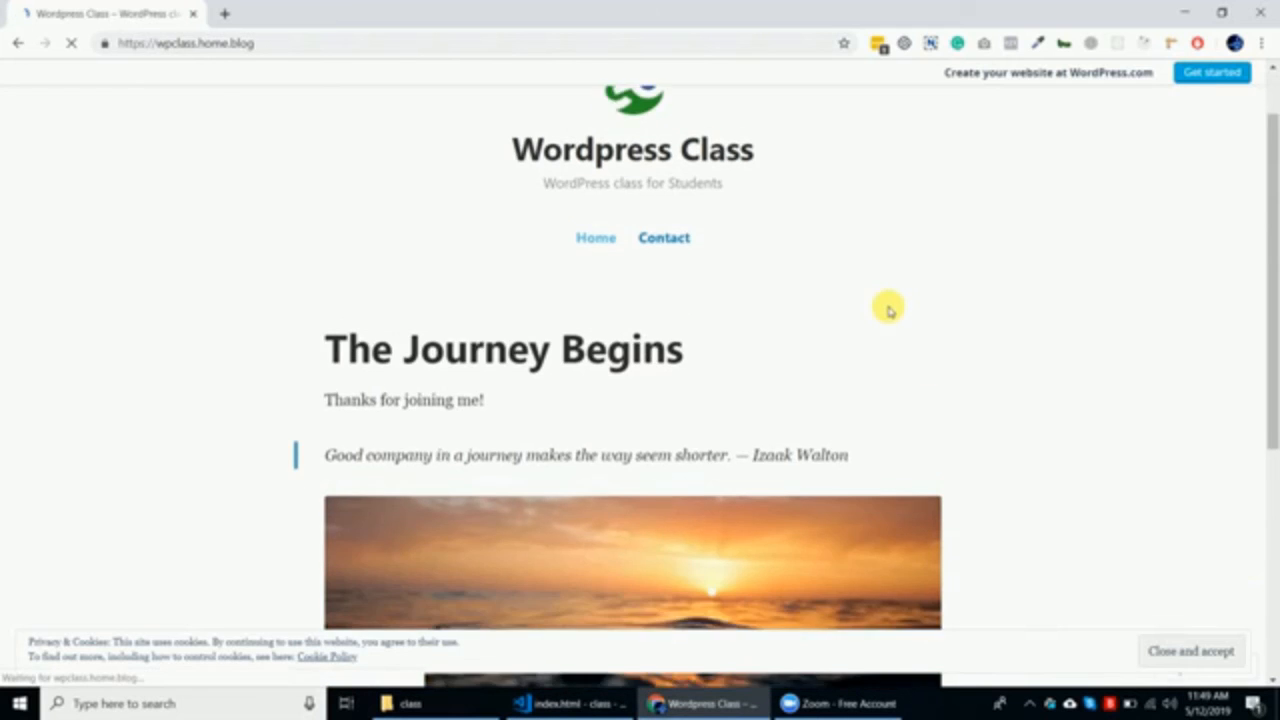
{"action": "scroll", "coordinate": [888, 310], "scroll_direction": "down", "scroll_amount": 1}
{"action": "scroll", "coordinate": [888, 310], "scroll_direction": "up", "scroll_amount": 5}
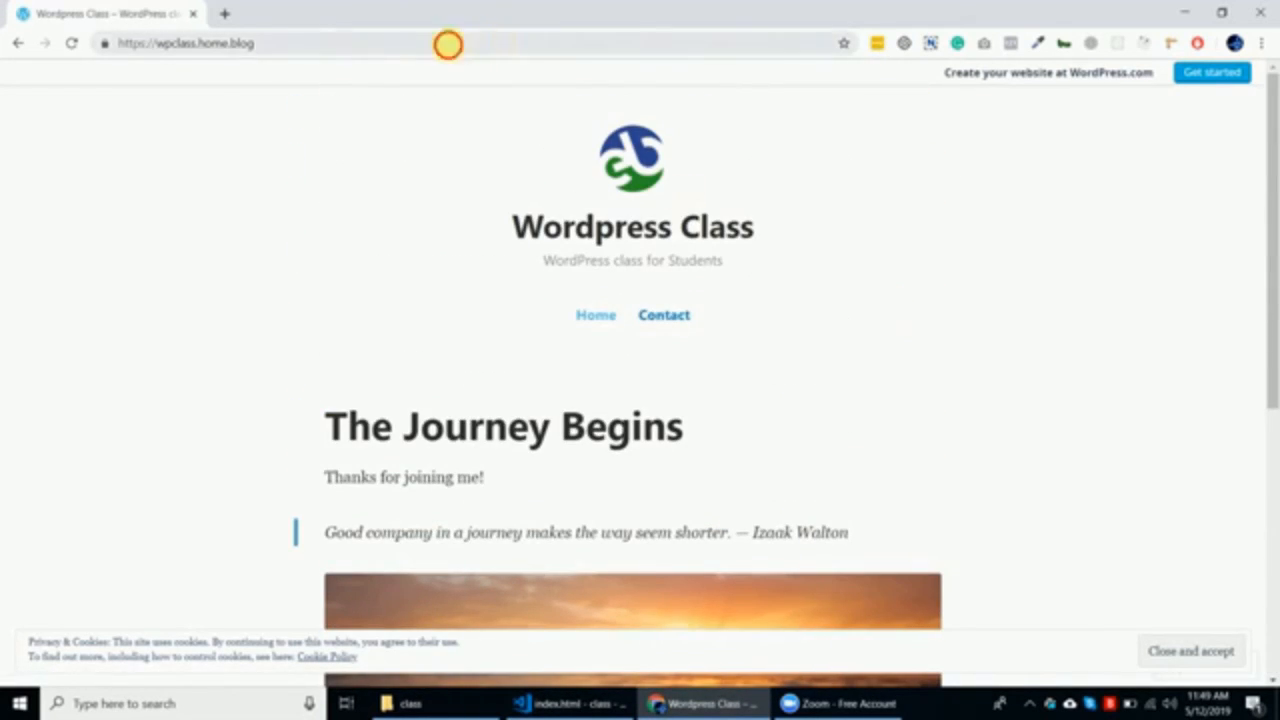
Open the site's admin dashboard by adding /wp-admin to the wpclass.home.blog address.
{"action": "left_click", "coordinate": [448, 44]}
{"action": "left_click", "coordinate": [444, 45]}
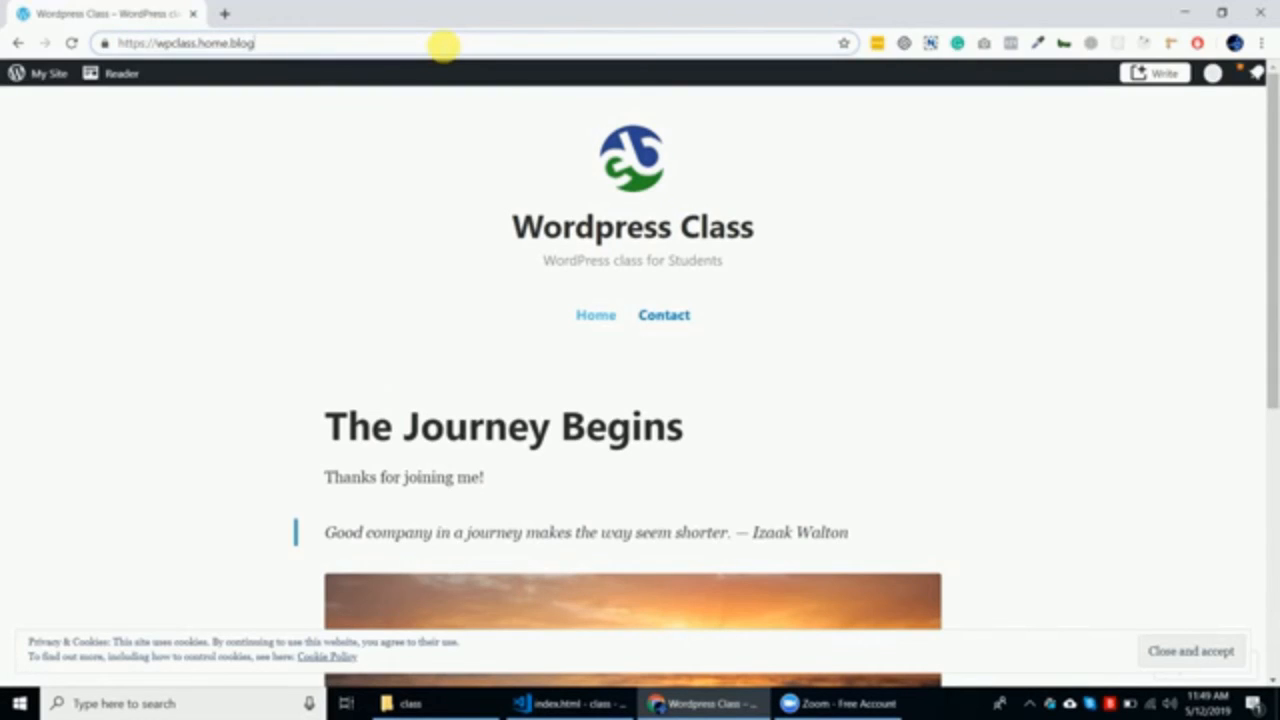
{"action": "type", "text": "/"}
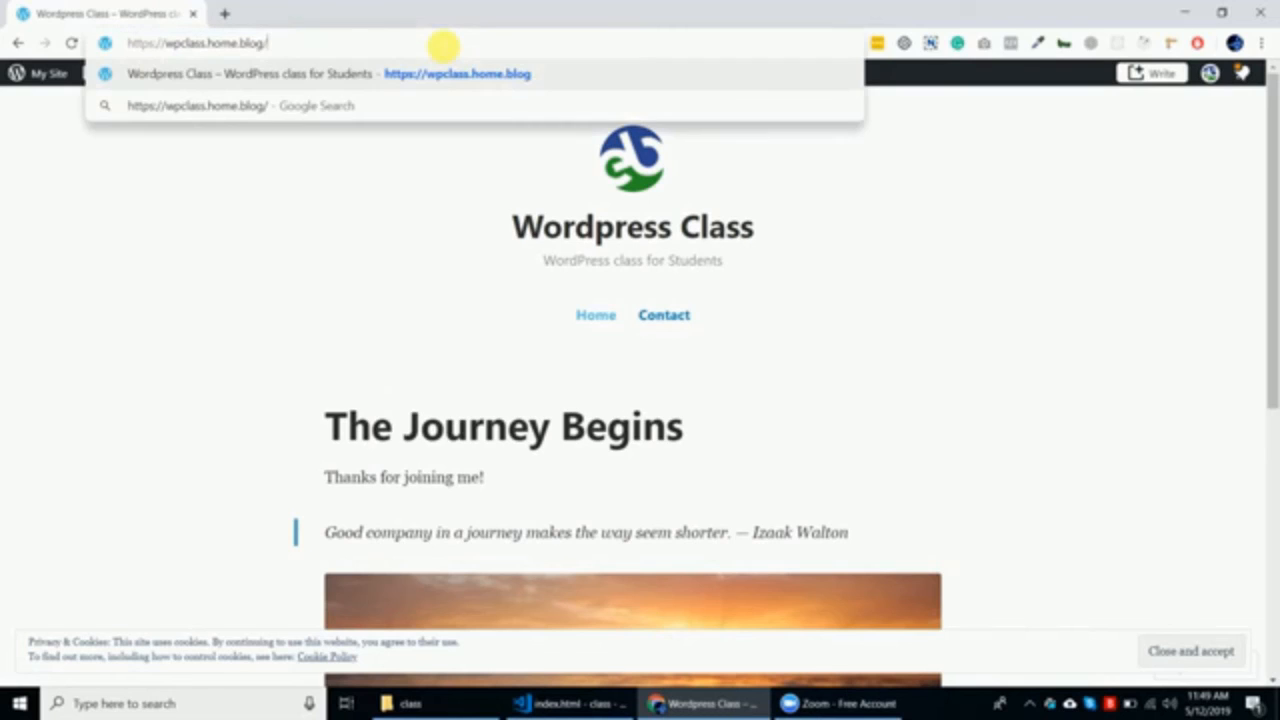
{"action": "type", "text": "wp-admin"}
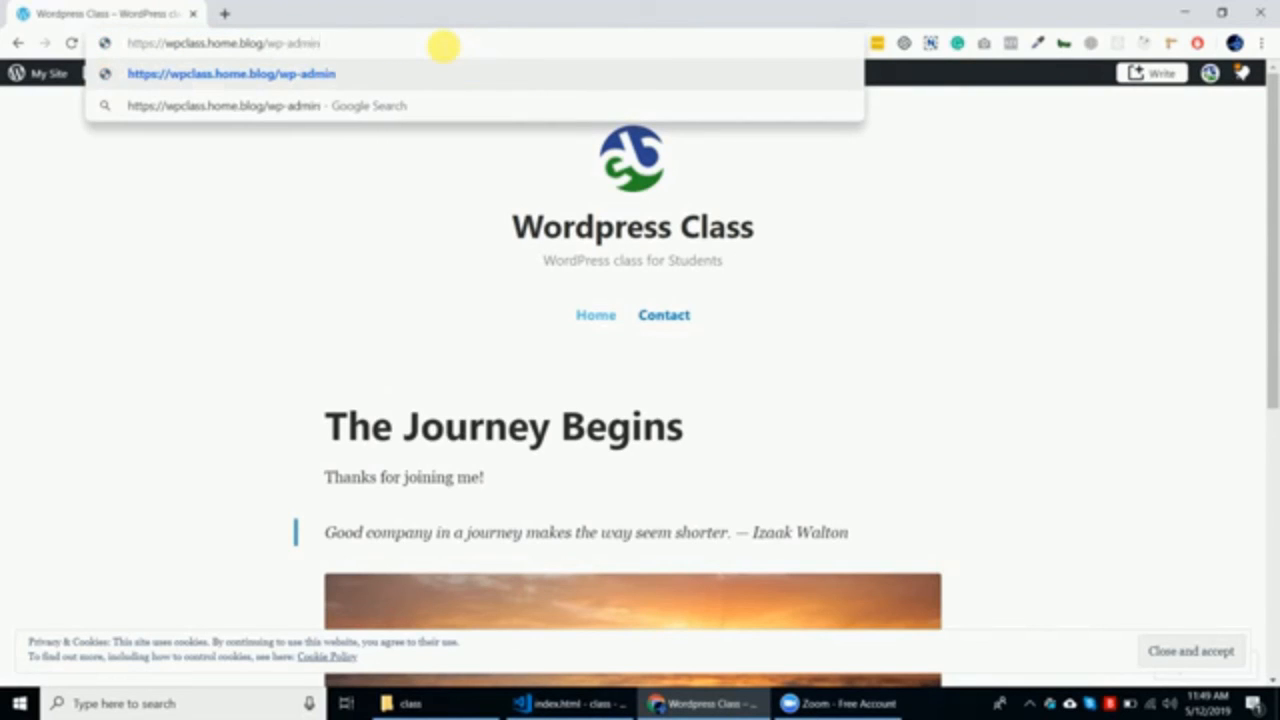
{"action": "key", "text": "Return"}
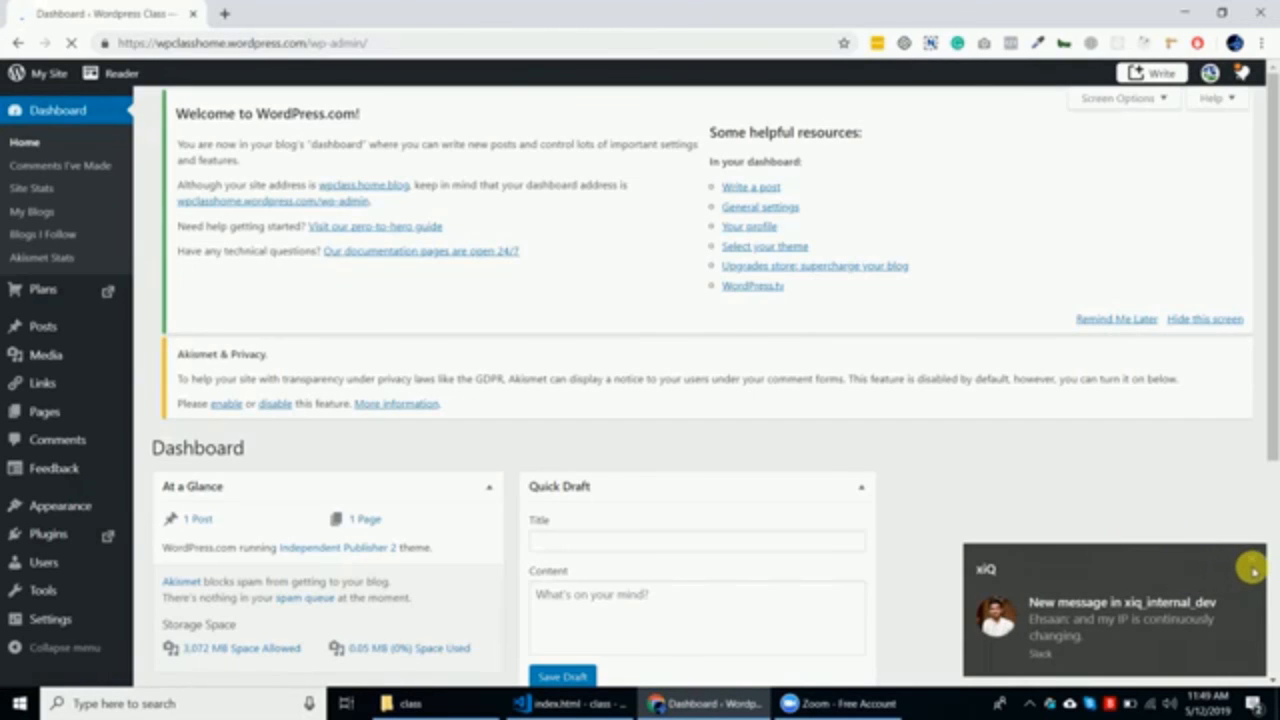
Dismiss the incoming message notification and quit Slack.
{"action": "left_click", "coordinate": [1255, 567]}
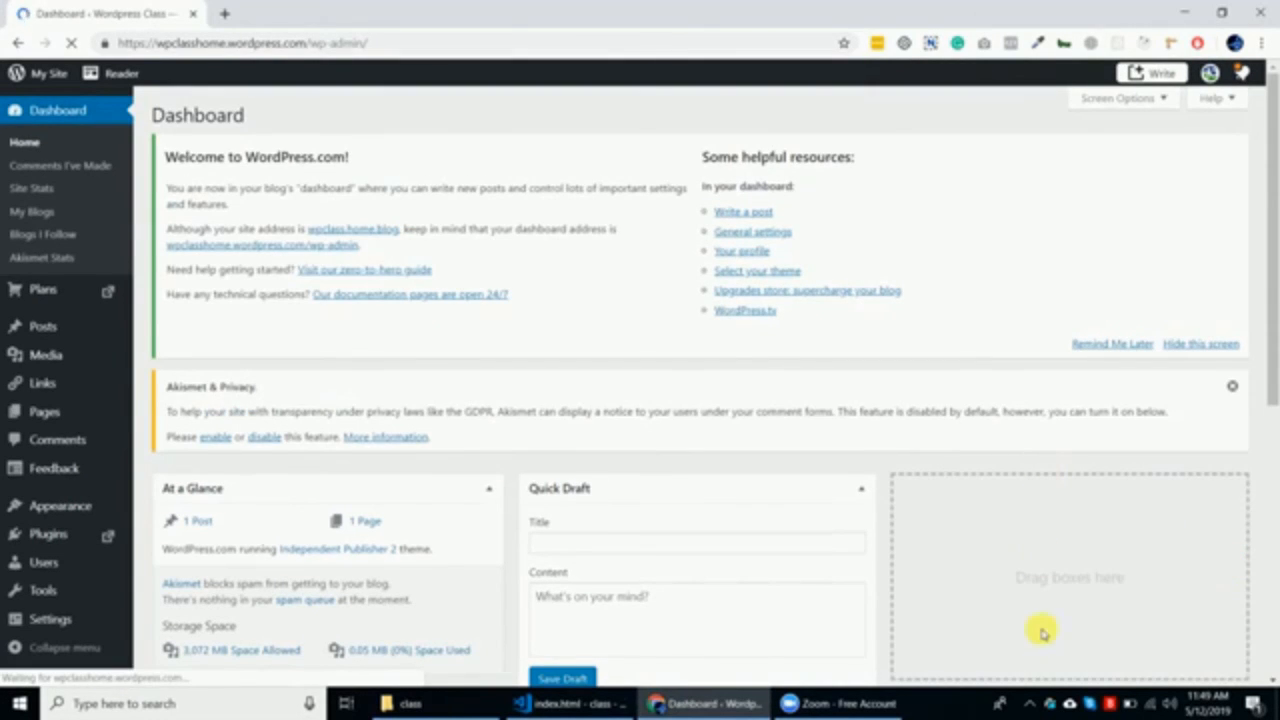
{"action": "right_click", "coordinate": [1052, 705]}
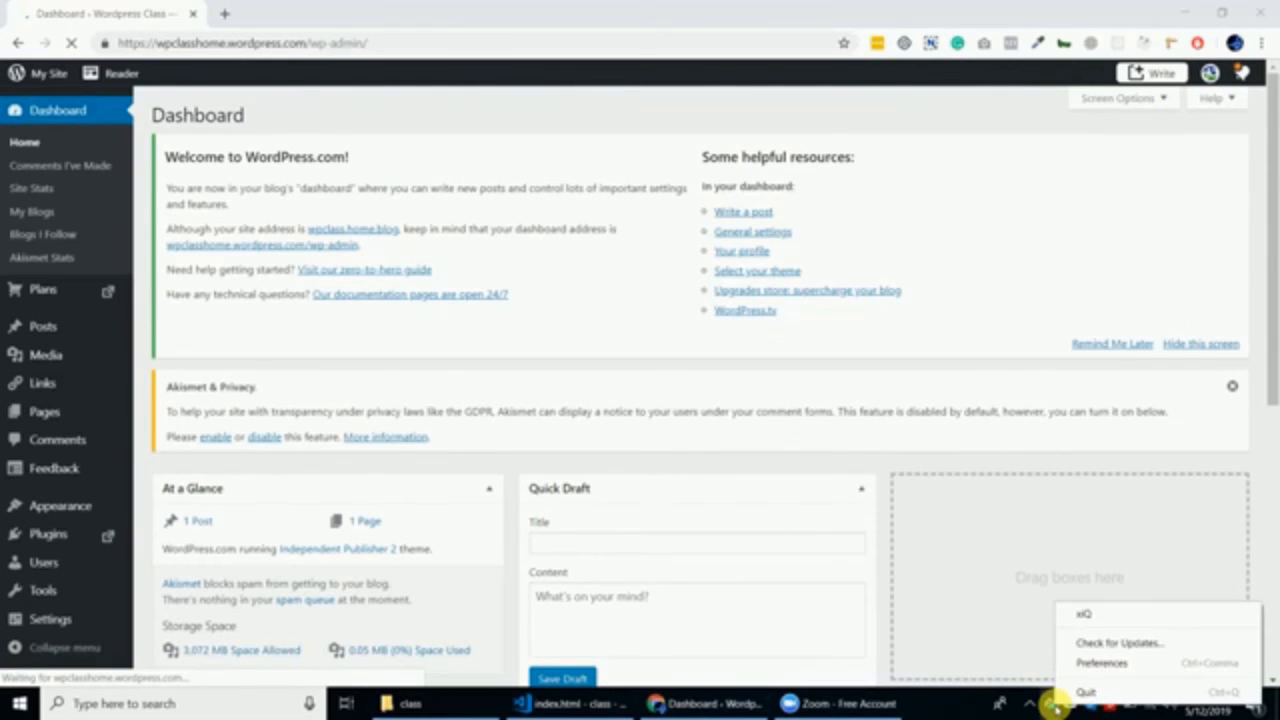
{"action": "left_click", "coordinate": [1072, 694]}
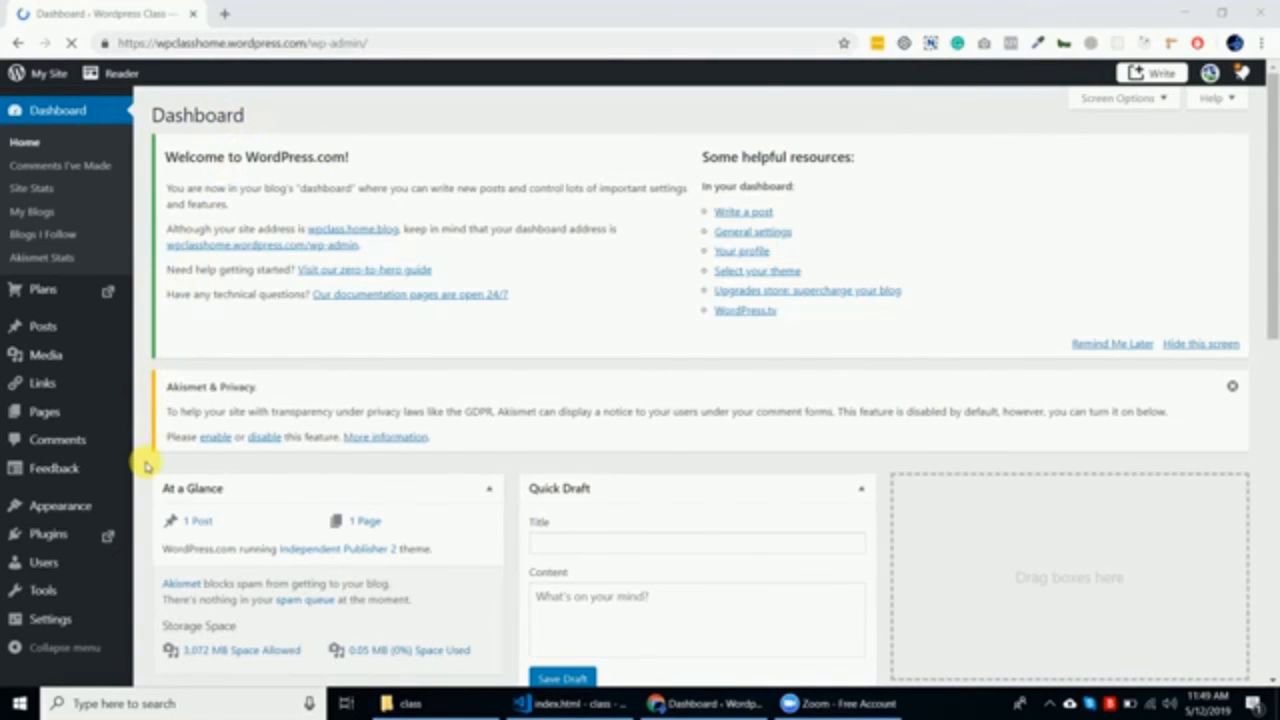
Look over the dashboard's widgets and Pages options, and examine the parts of the wp-admin address.
{"action": "scroll", "coordinate": [146, 465], "scroll_direction": "down", "scroll_amount": 4}
{"action": "mouse_move", "coordinate": [108, 415]}
{"action": "scroll", "coordinate": [108, 415], "scroll_direction": "down", "scroll_amount": 3}
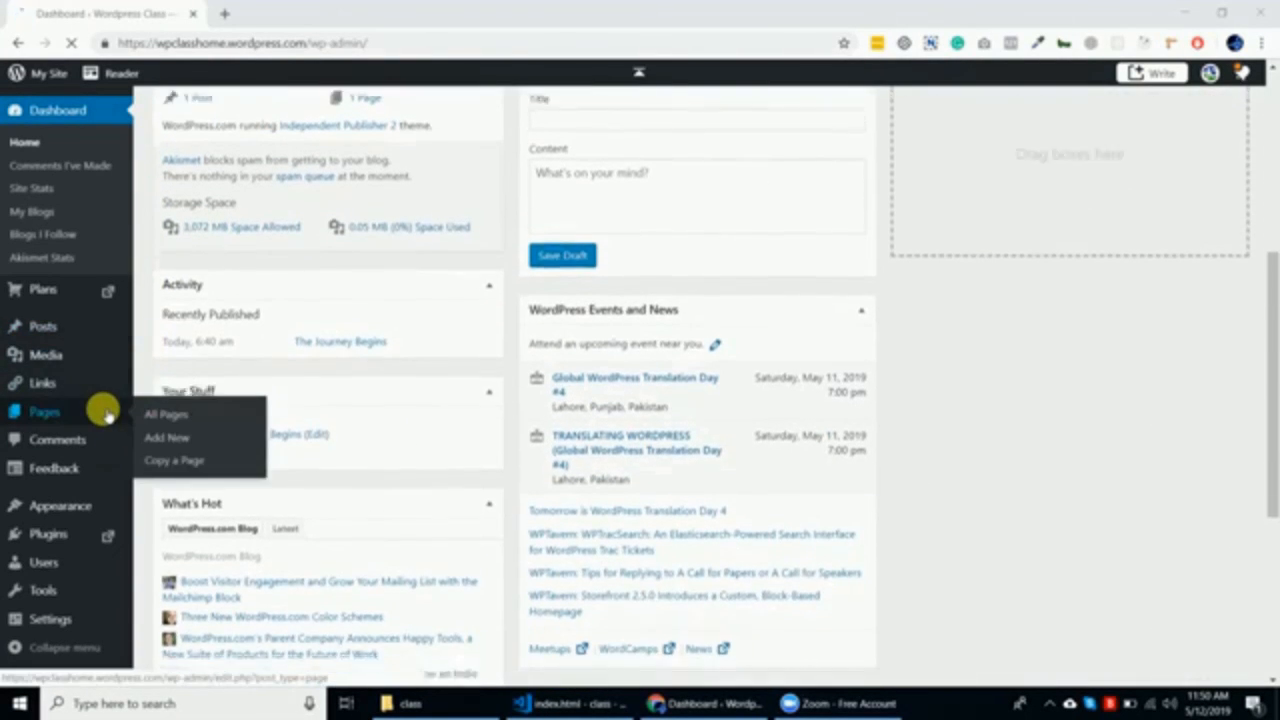
{"action": "scroll", "coordinate": [108, 415], "scroll_direction": "up", "scroll_amount": 2}
{"action": "scroll", "coordinate": [105, 414], "scroll_direction": "up", "scroll_amount": 5}
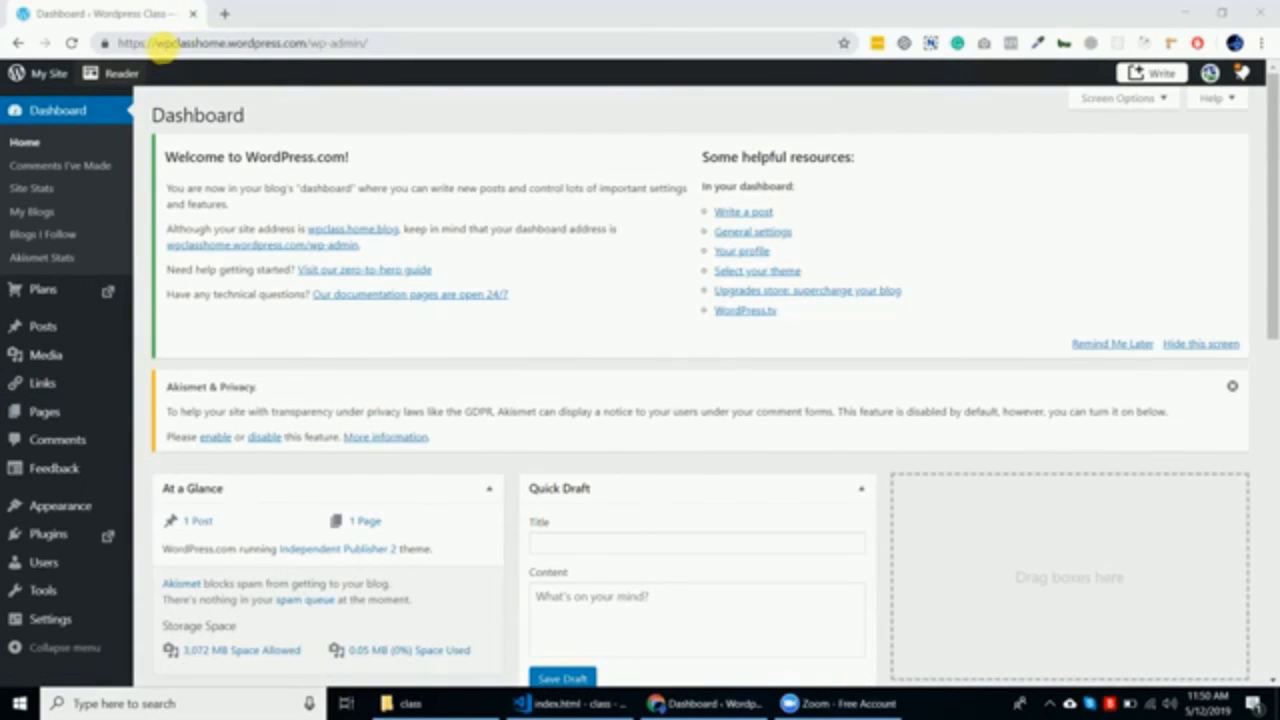
{"action": "left_click", "coordinate": [160, 45]}
{"action": "left_click_drag", "start_coordinate": [155, 44], "coordinate": [197, 45]}
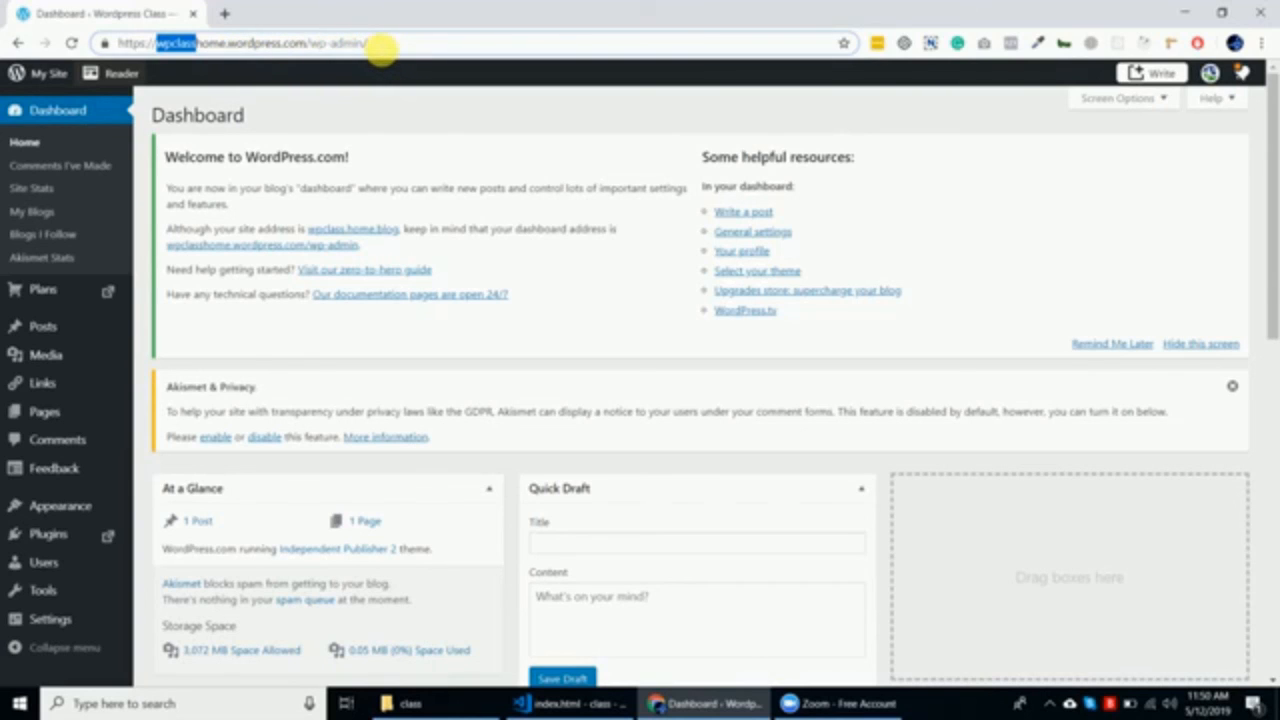
{"action": "left_click", "coordinate": [383, 45]}
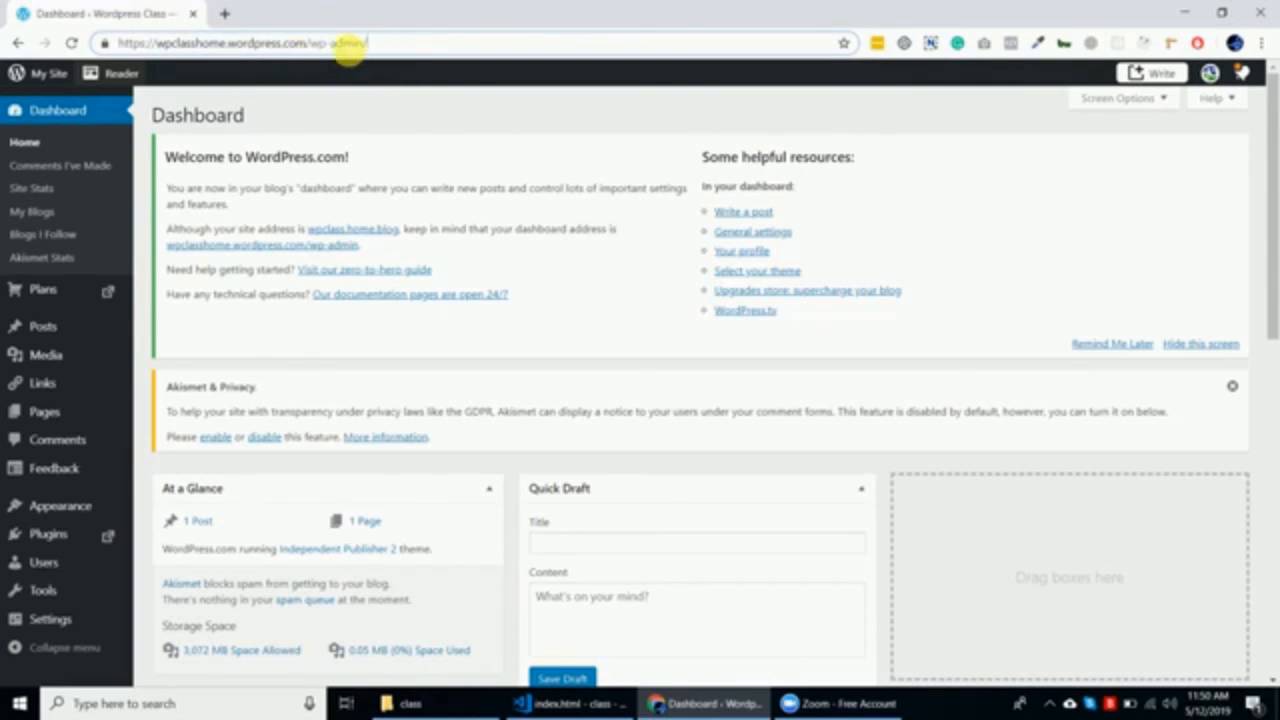
{"action": "left_click_drag", "start_coordinate": [350, 46], "coordinate": [113, 45]}
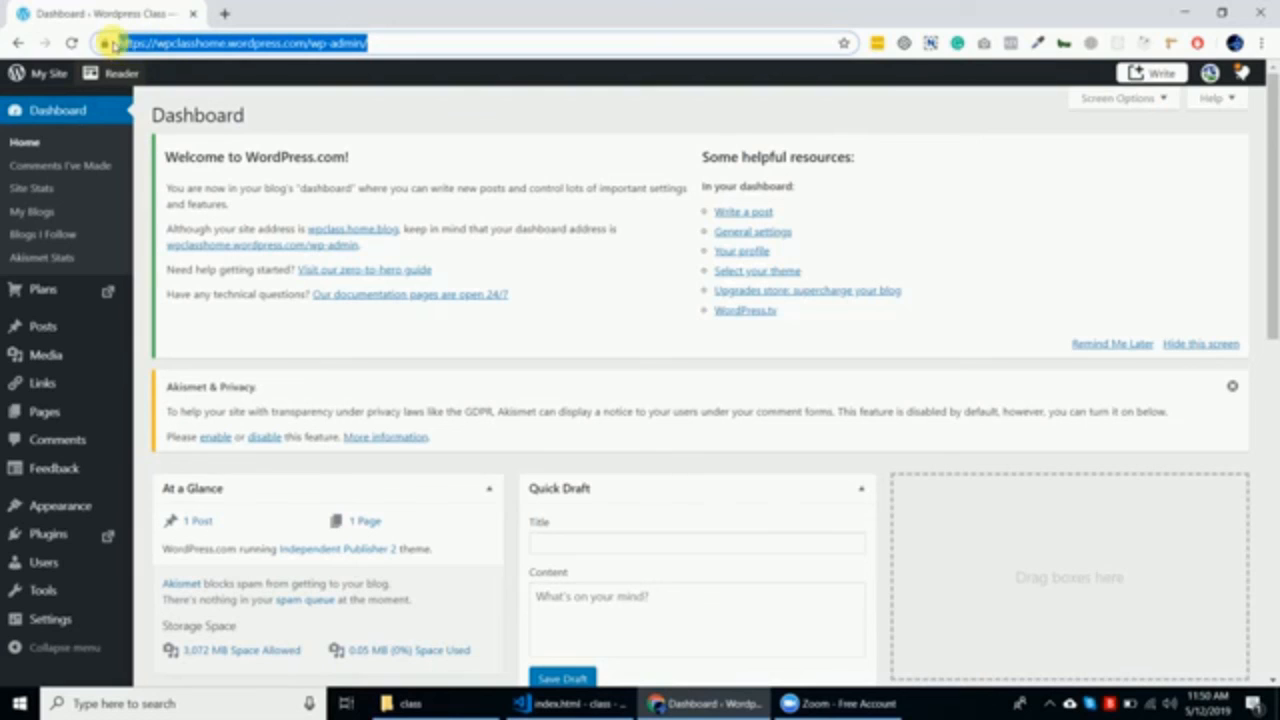
{"action": "left_click", "coordinate": [378, 47]}
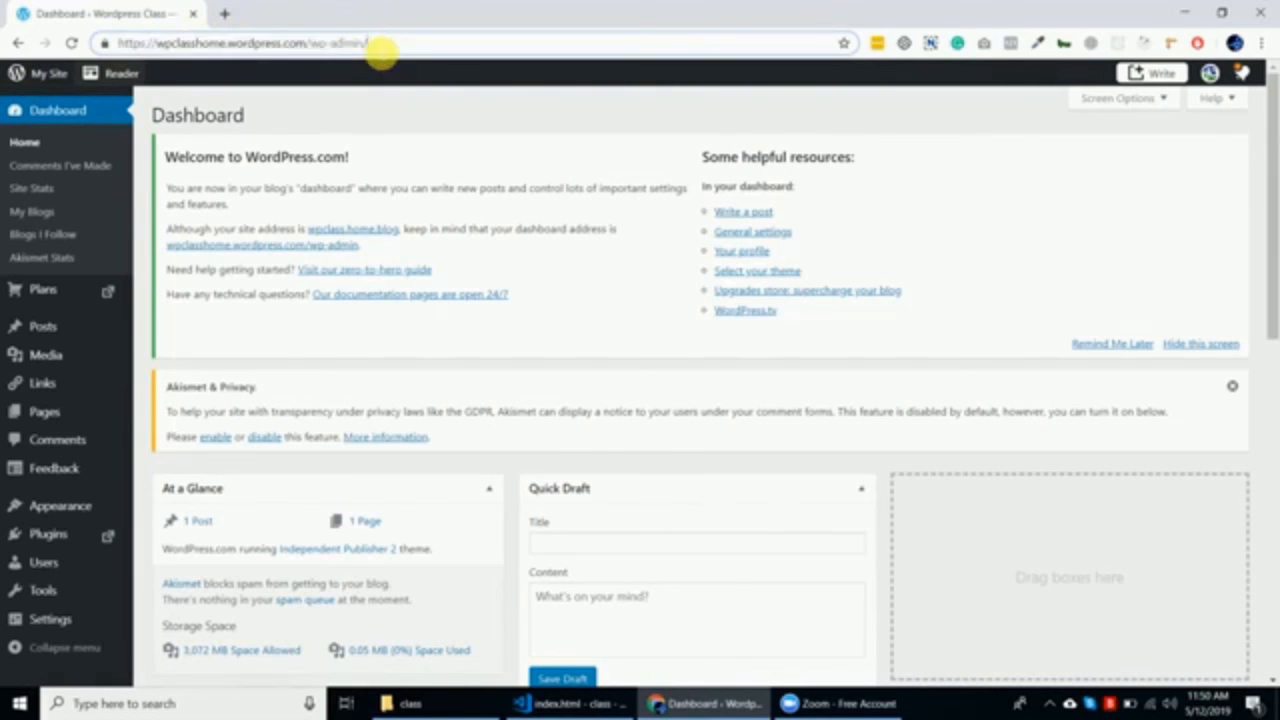
Copy the base address wpclasshome.wordpress.com from the dashboard's URL and open it in a new browser tab.
{"action": "left_click_drag", "start_coordinate": [310, 44], "coordinate": [113, 45]}
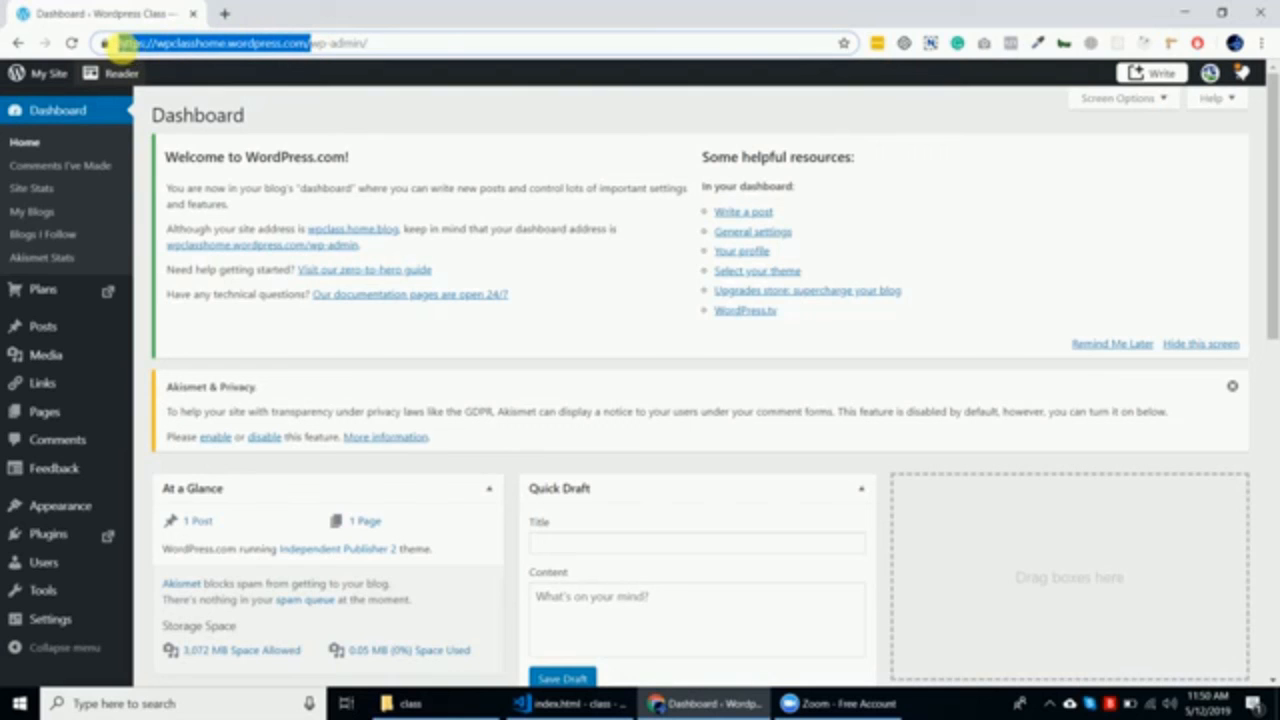
{"action": "left_click", "coordinate": [224, 14]}
{"action": "key", "text": "ctrl+v"}
{"action": "key", "text": "Escape"}
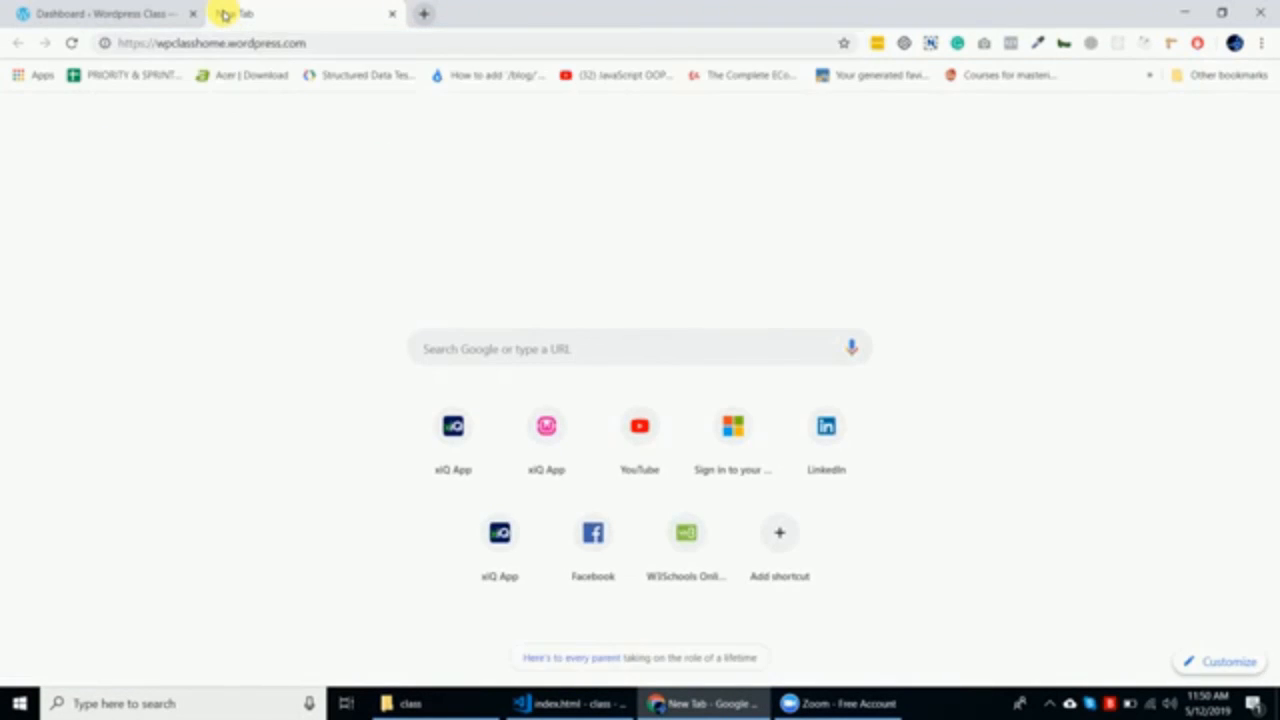
{"action": "key", "text": "Return"}
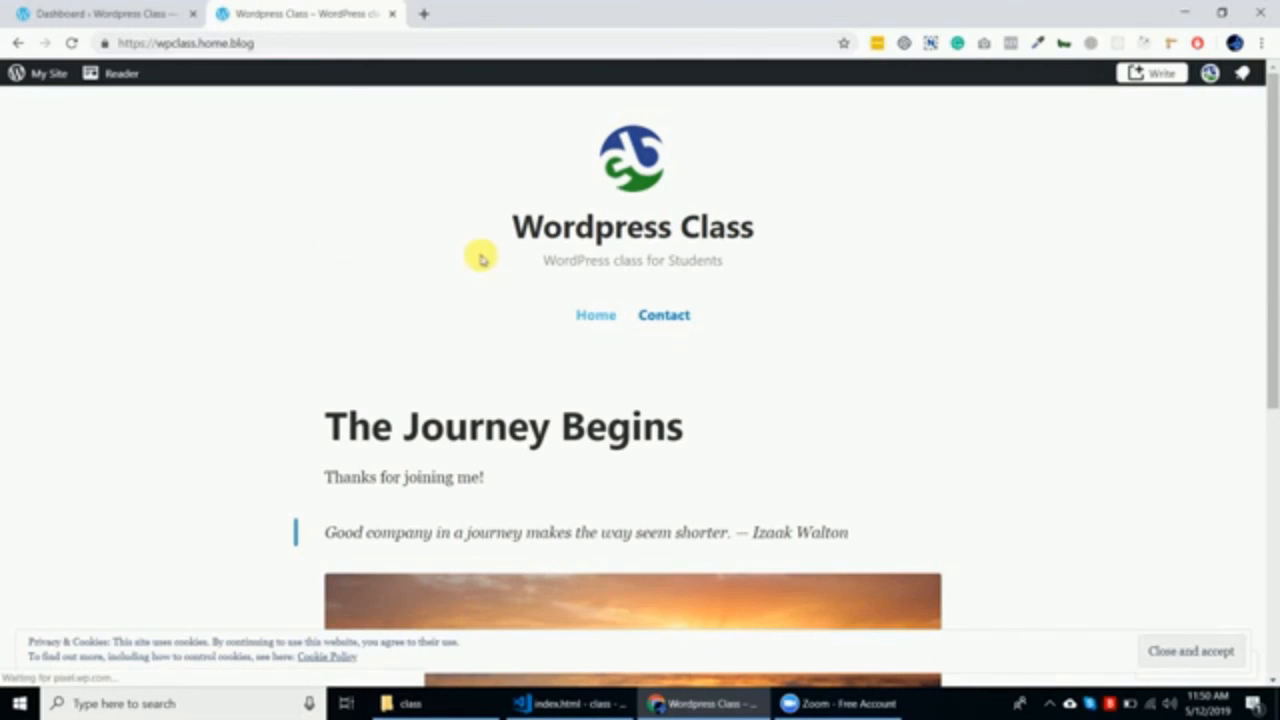
Compare the admin dashboard with the public home page, examining the site's address and the page content.
{"action": "left_click", "coordinate": [137, 12]}
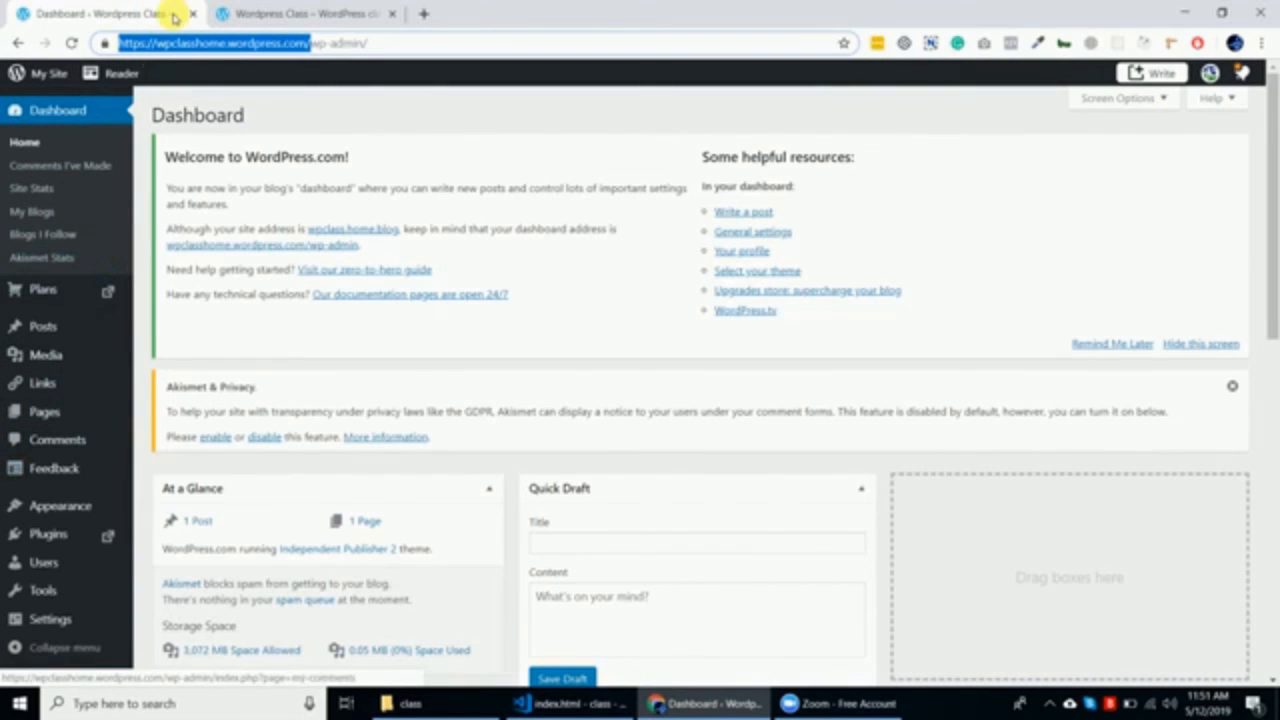
{"action": "left_click", "coordinate": [276, 14]}
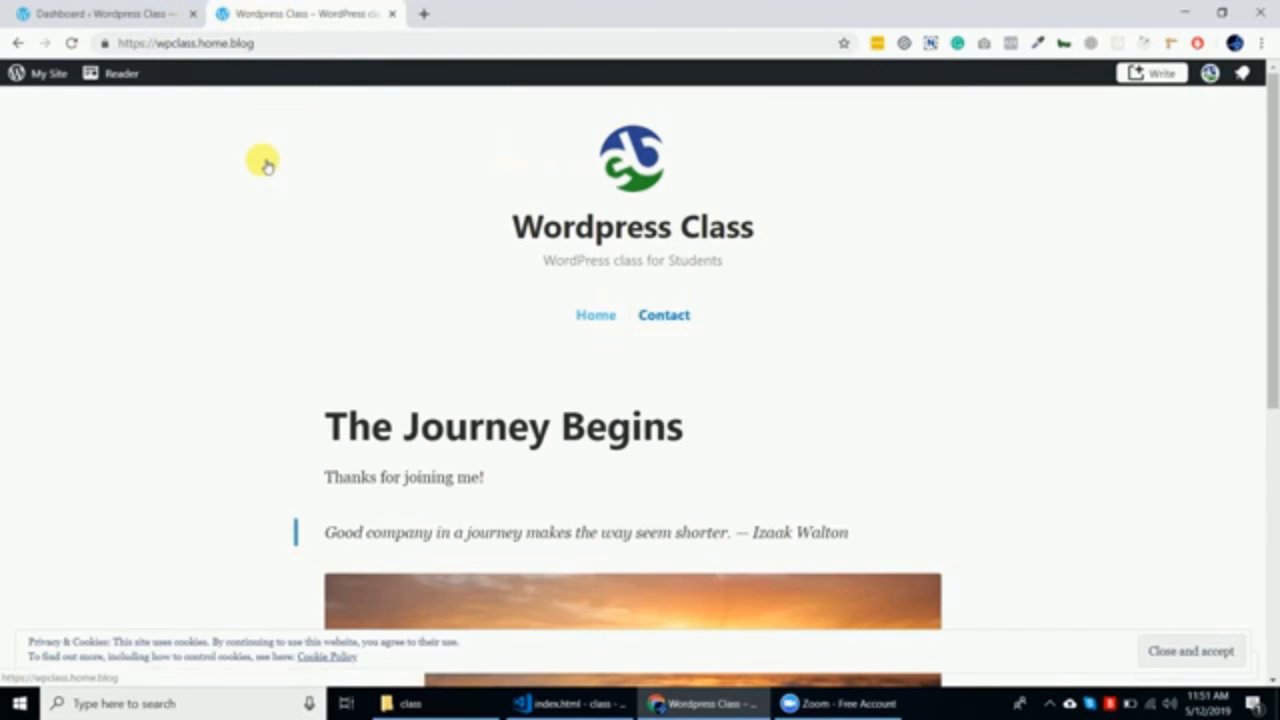
{"action": "left_click", "coordinate": [268, 44]}
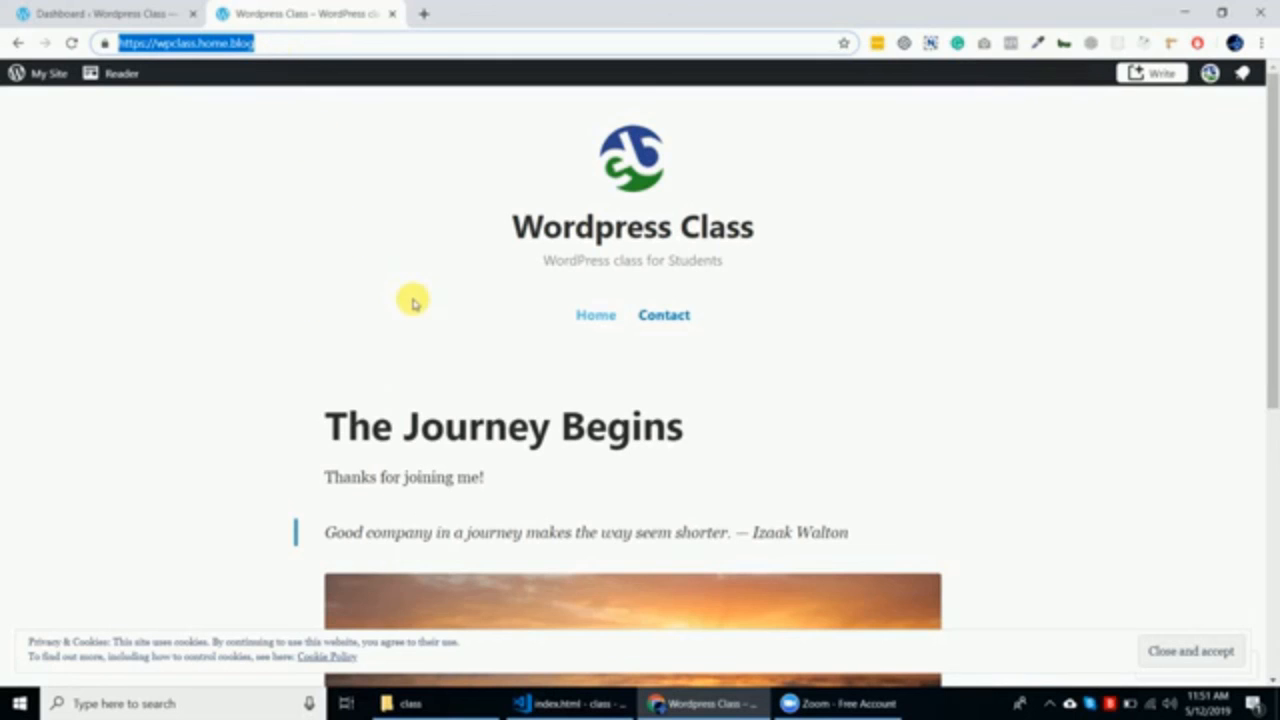
{"action": "scroll", "coordinate": [415, 292], "scroll_direction": "down", "scroll_amount": 2}
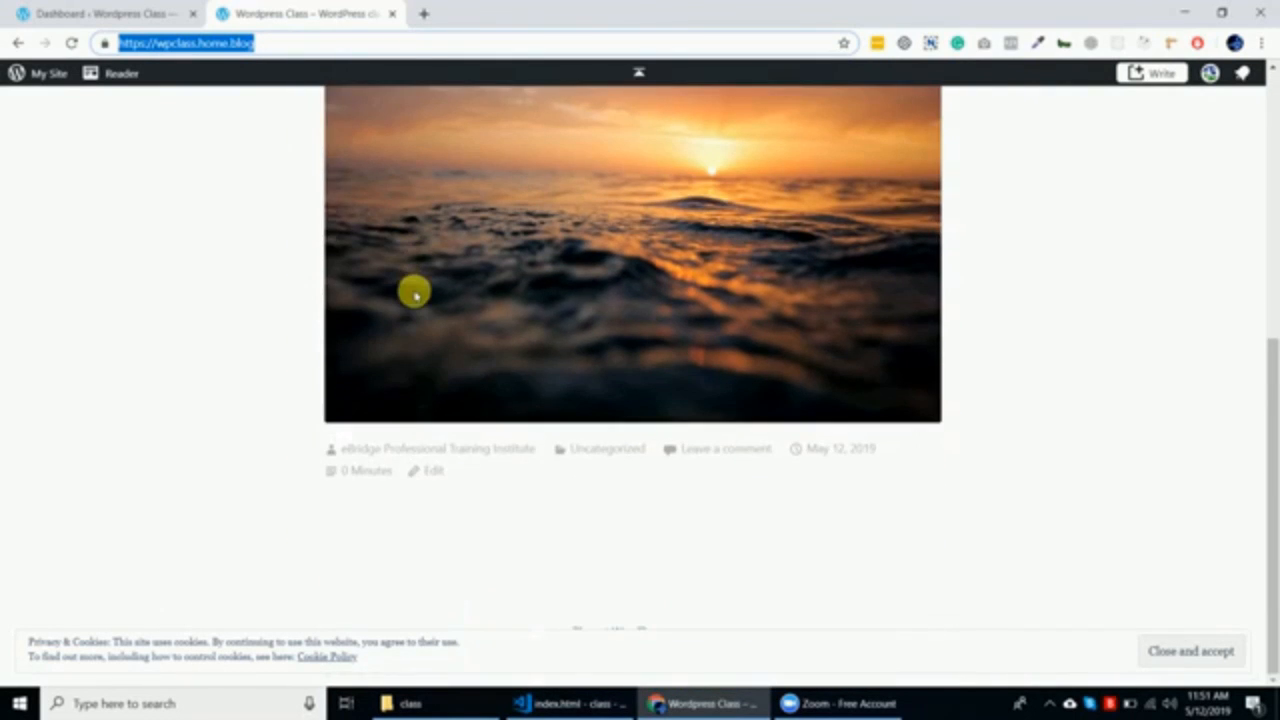
{"action": "left_click", "coordinate": [265, 43]}
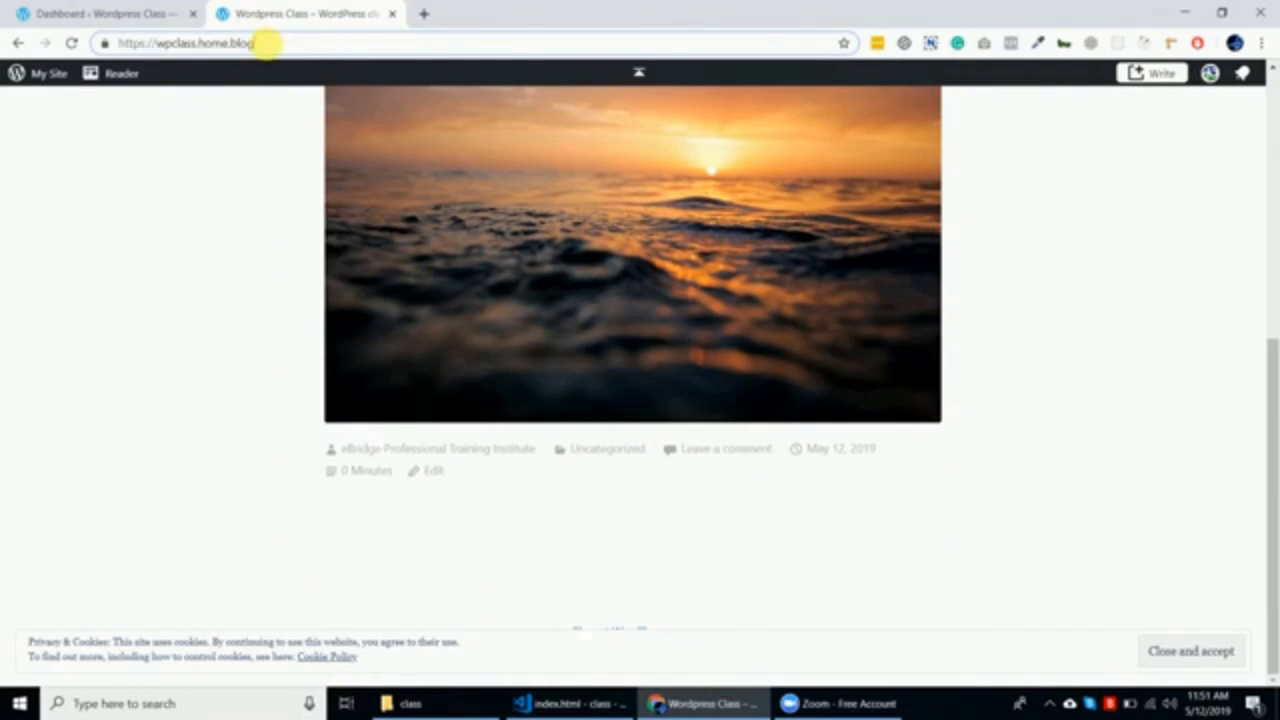
{"action": "scroll", "coordinate": [272, 198], "scroll_direction": "up", "scroll_amount": 5}
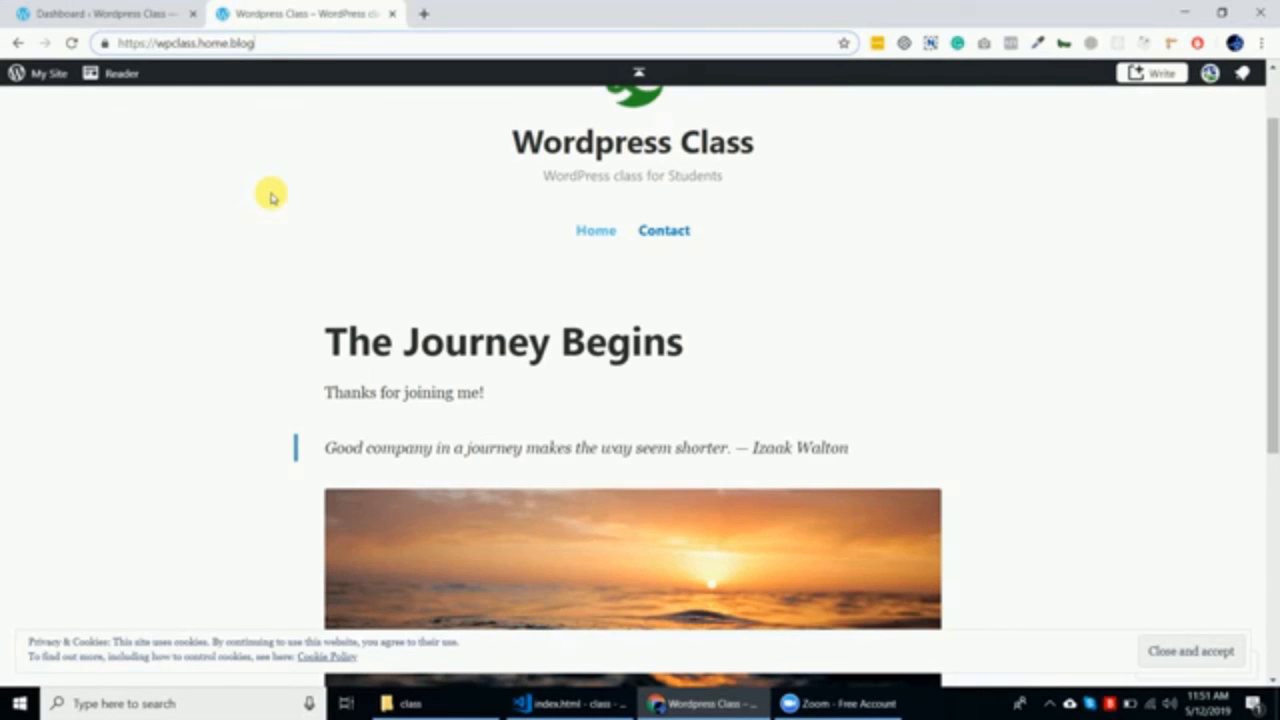
{"action": "left_click", "coordinate": [102, 13]}
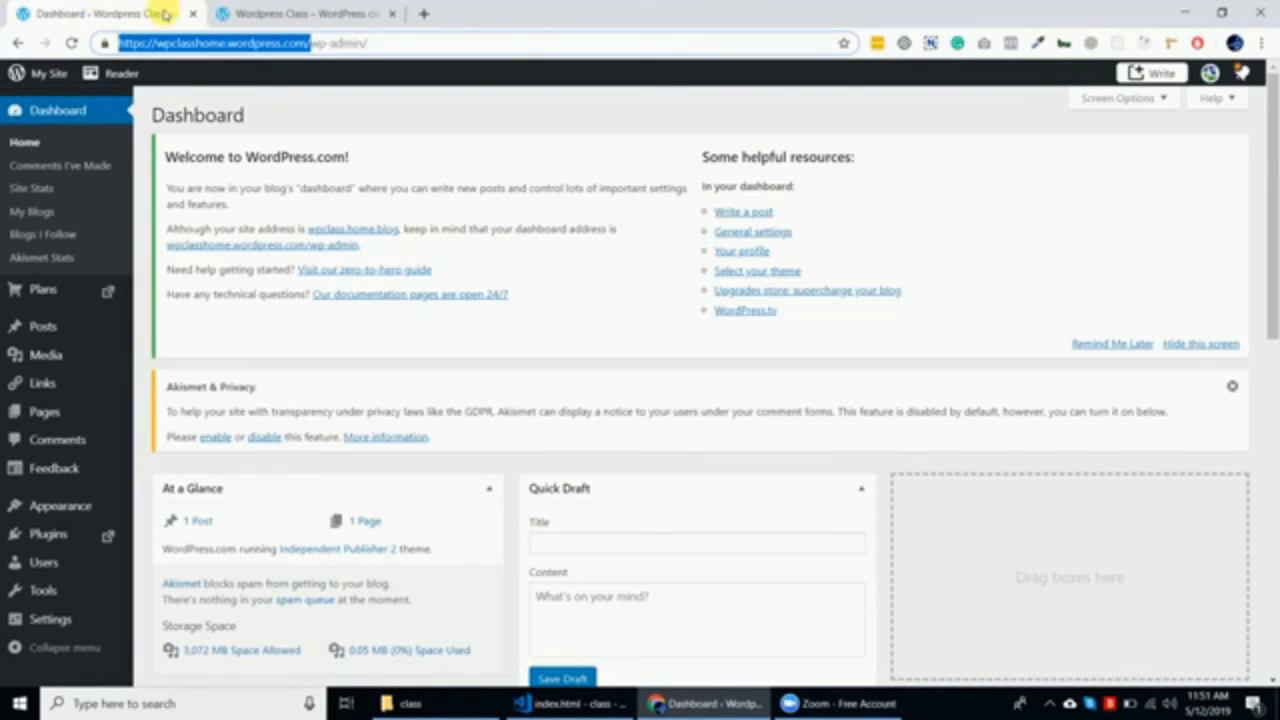
{"action": "left_click", "coordinate": [266, 14]}
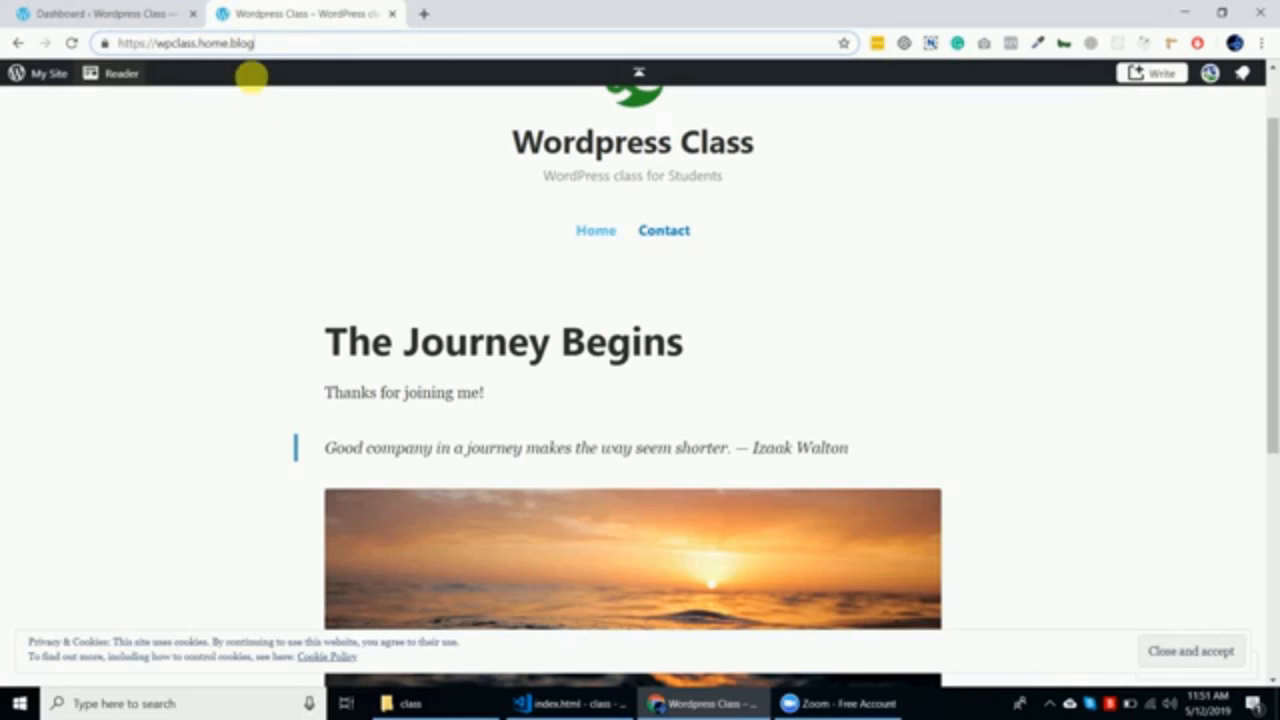
{"action": "left_click_drag", "start_coordinate": [259, 45], "coordinate": [106, 42]}
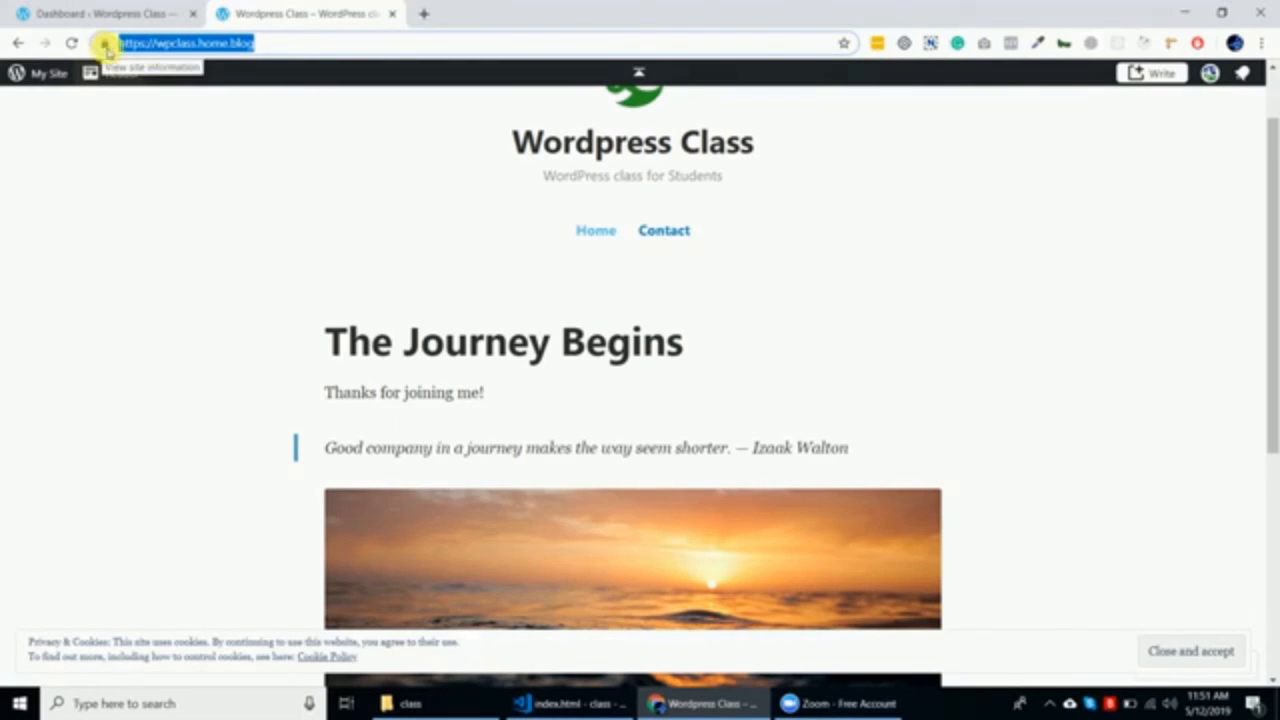
{"action": "left_click", "coordinate": [287, 50]}
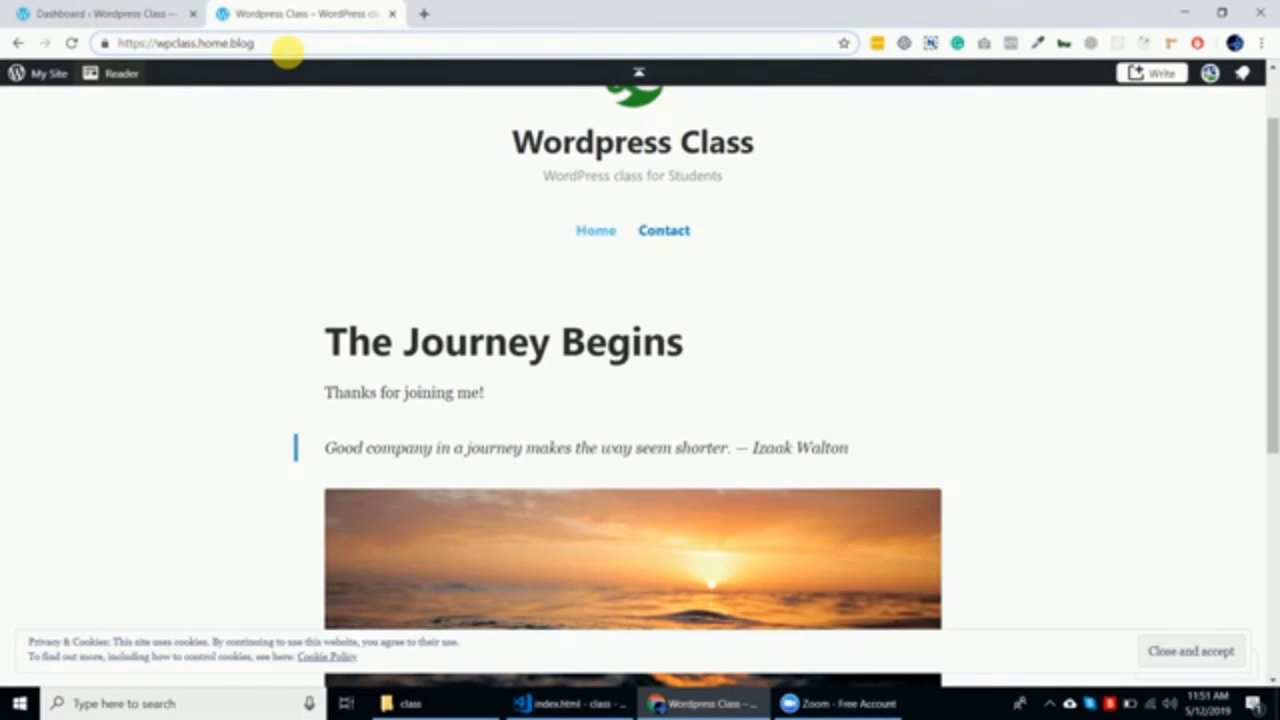
{"action": "left_click_drag", "start_coordinate": [271, 43], "coordinate": [117, 44]}
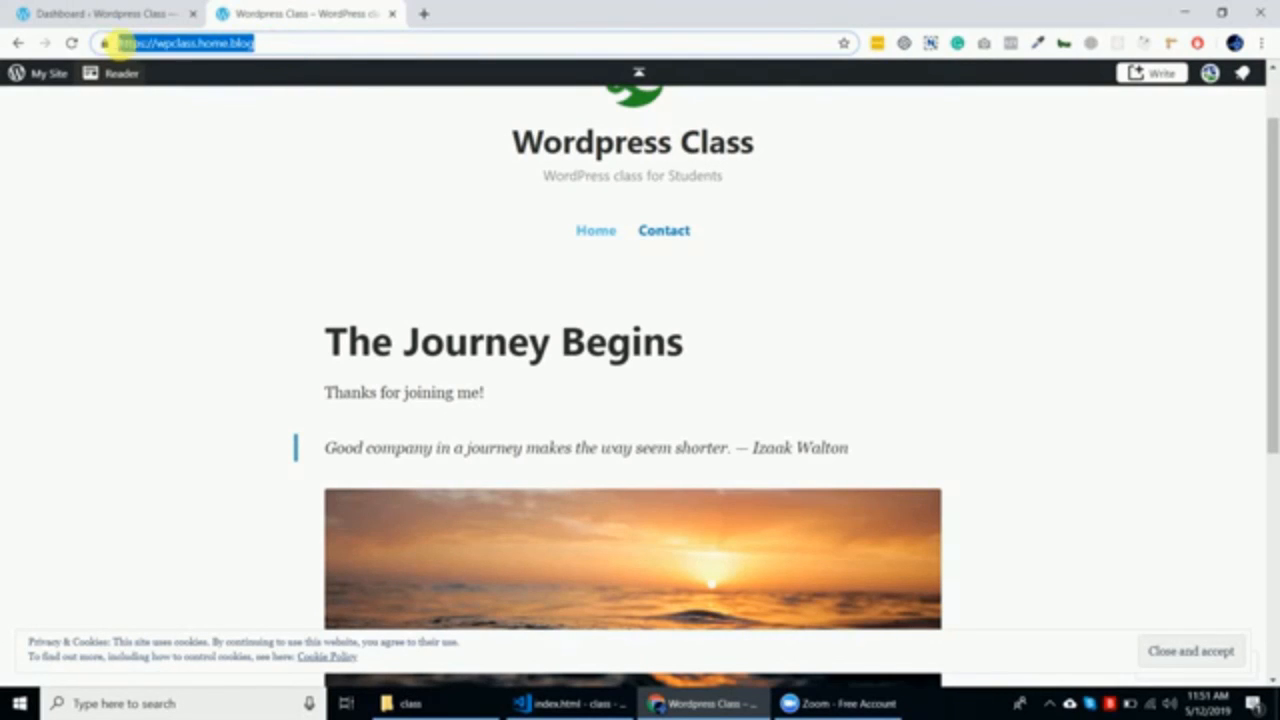